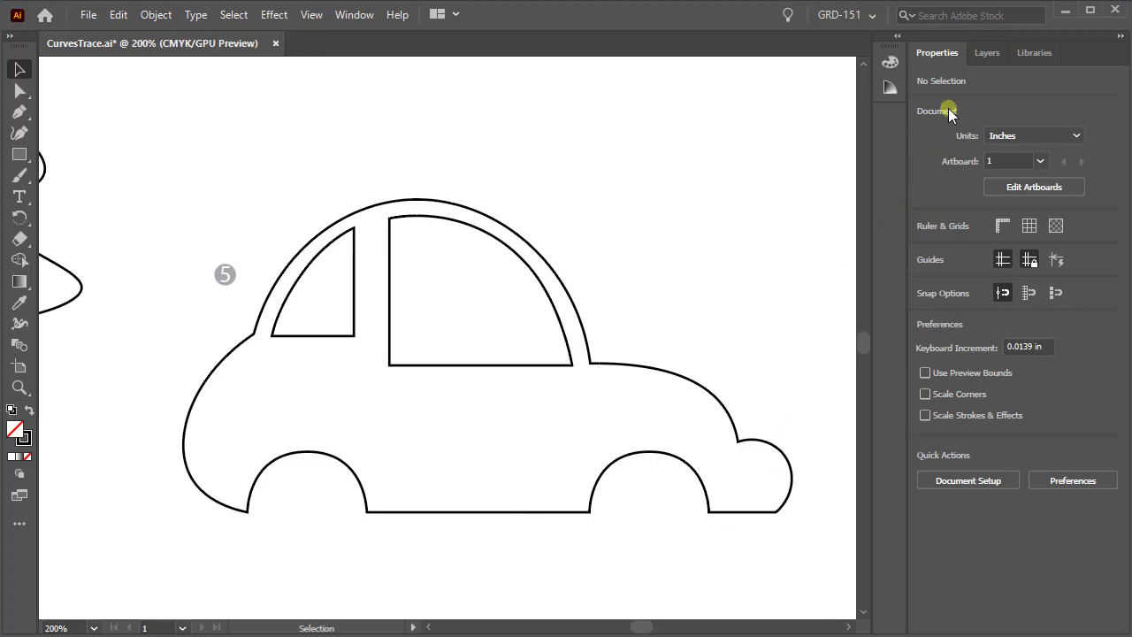
- Hide Layer 1 and show Layer 2 with the grey guide curves for the car drawing
click(987, 54)
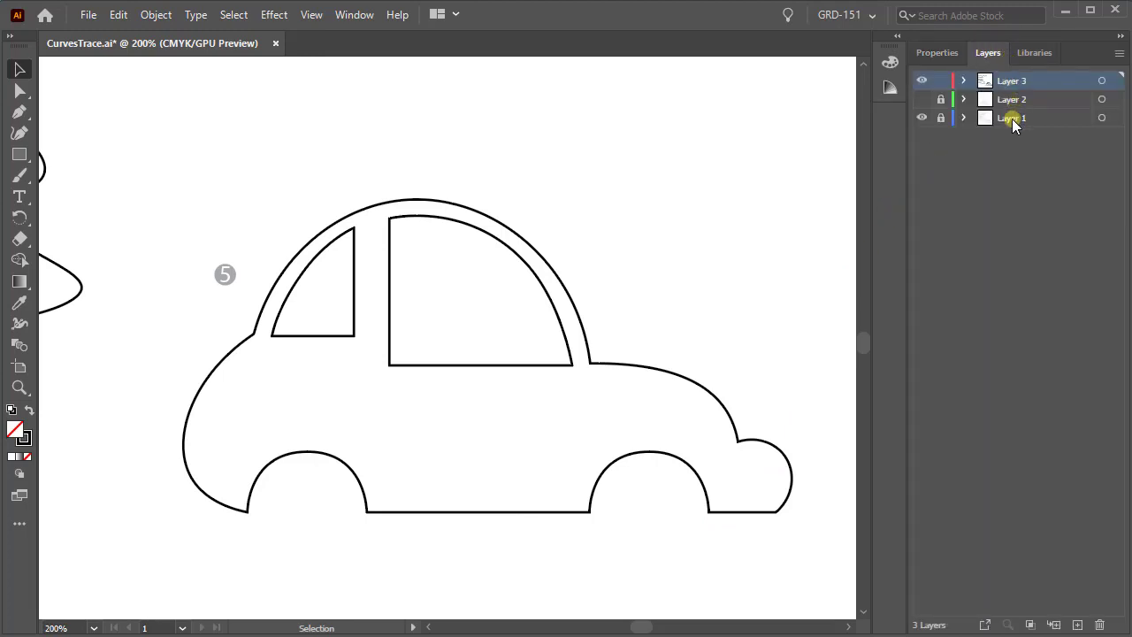
click(921, 119)
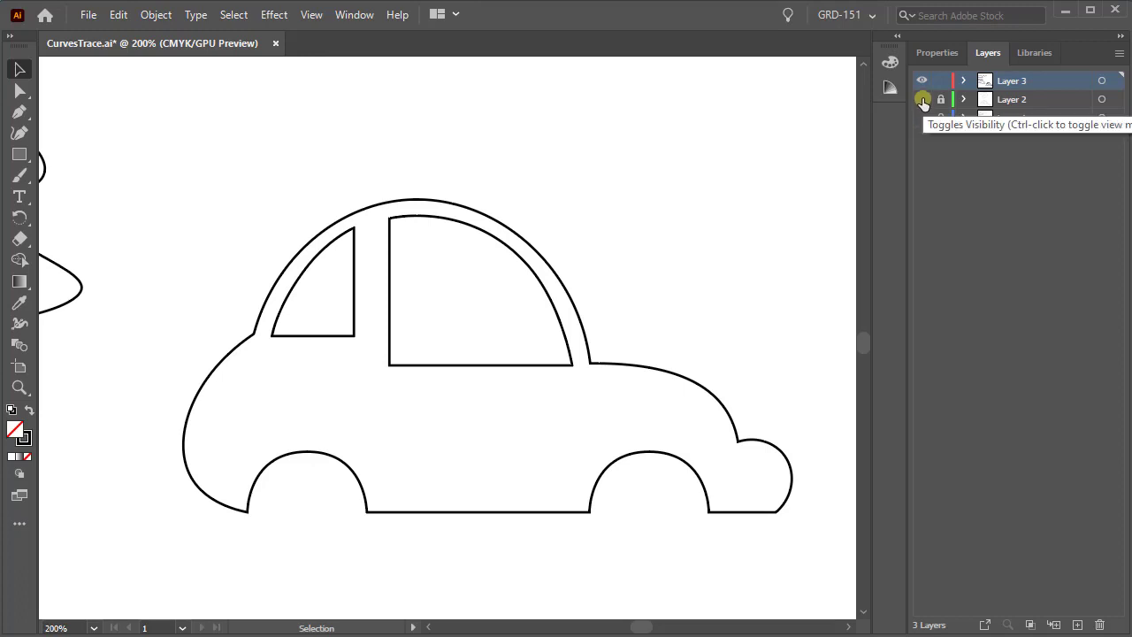
click(923, 99)
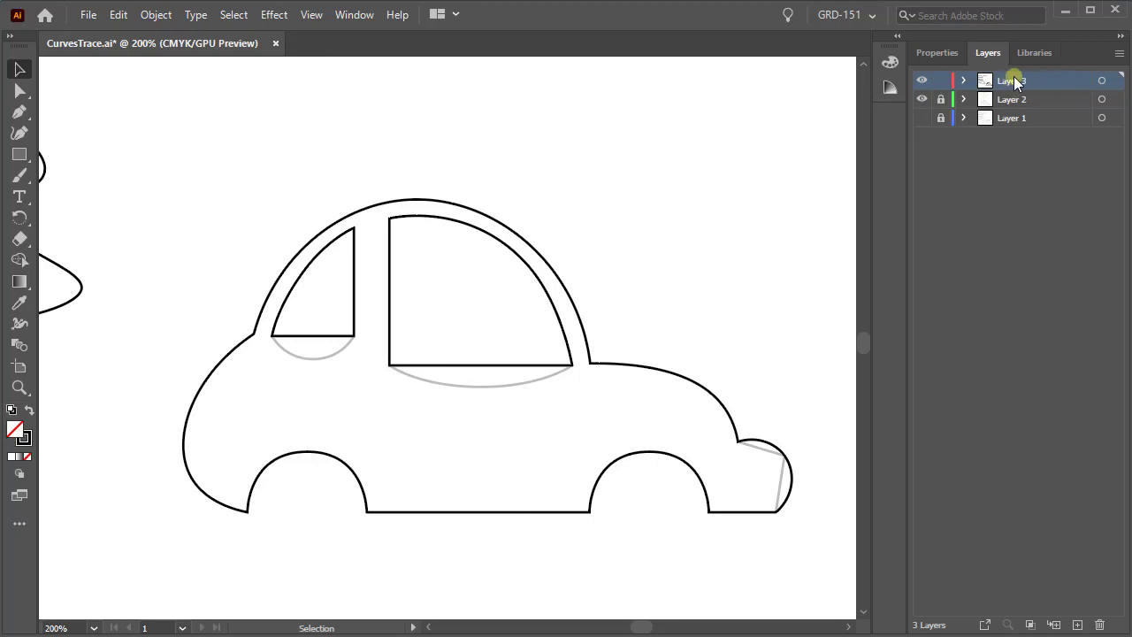
click(939, 53)
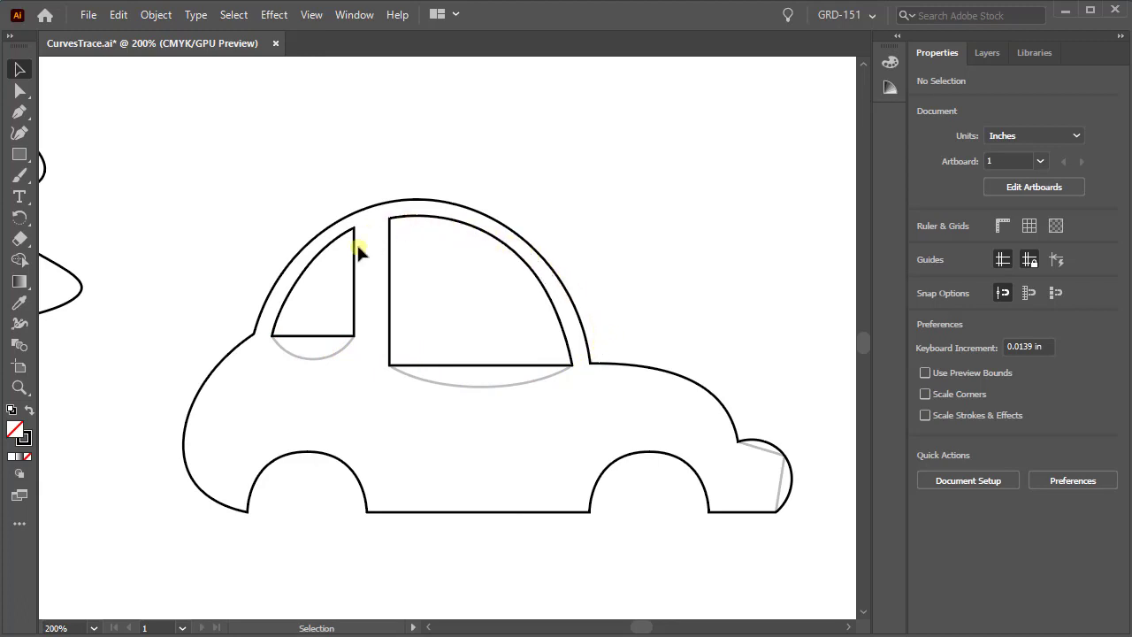
- Add an anchor point midway along the large window's bottom edge and move it down onto the grey guide, at about X 7.78 in, Y 6.87 in
click(424, 217)
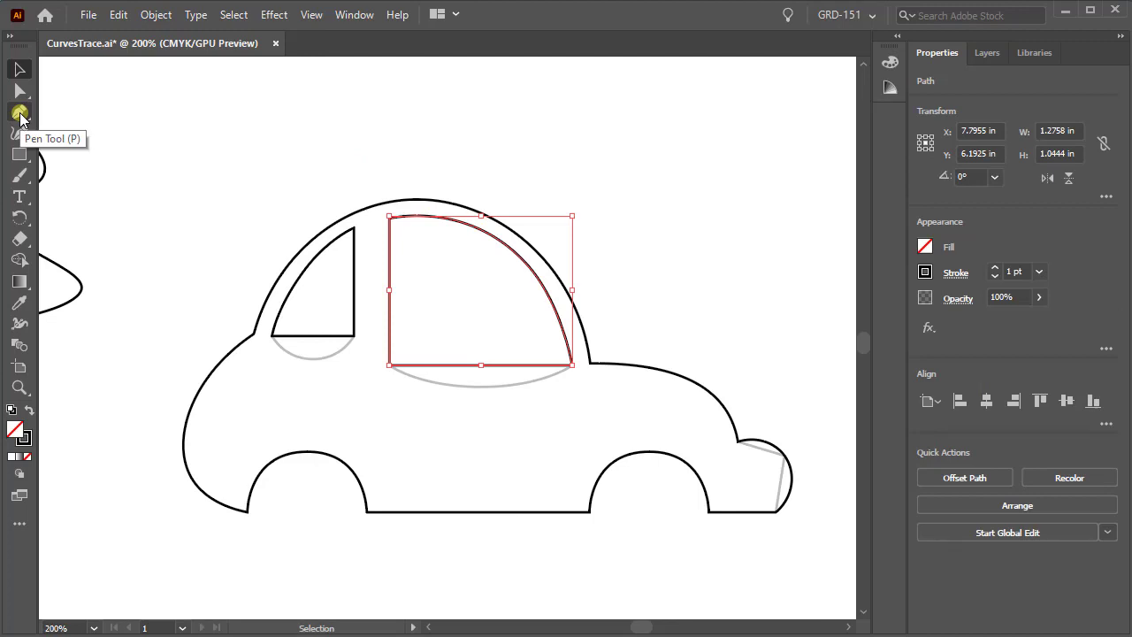
click(19, 113)
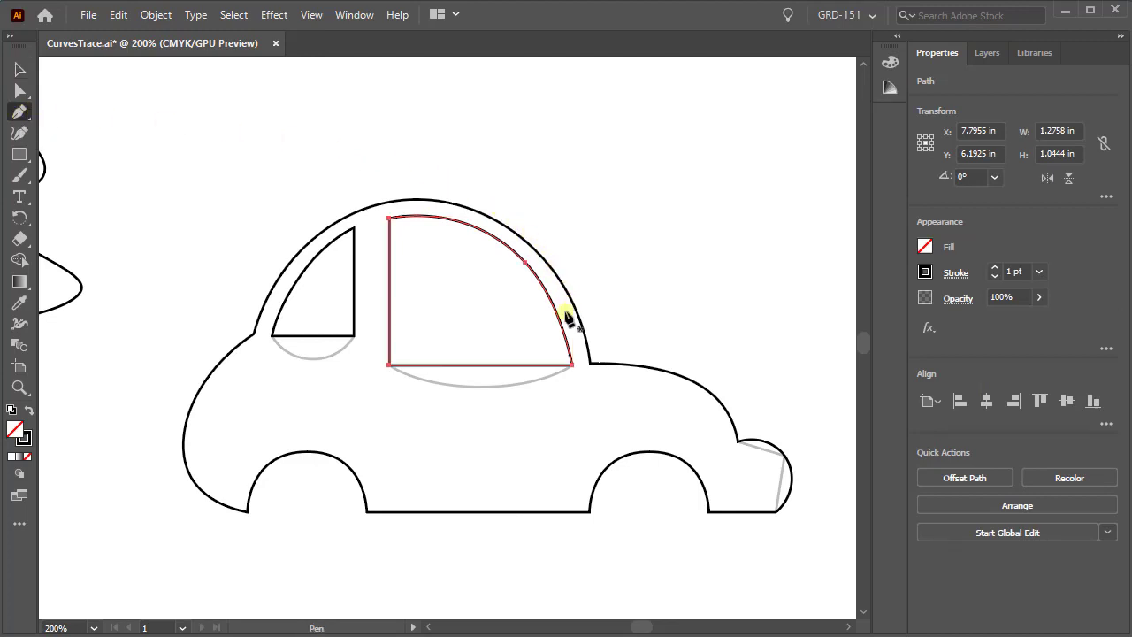
click(475, 365)
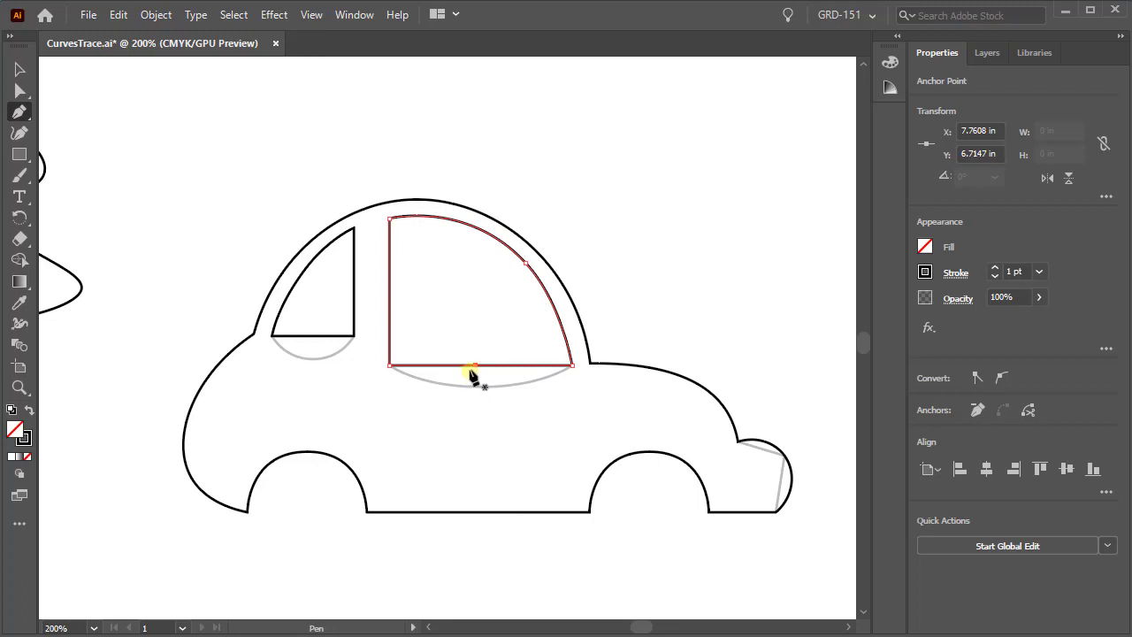
key(a)
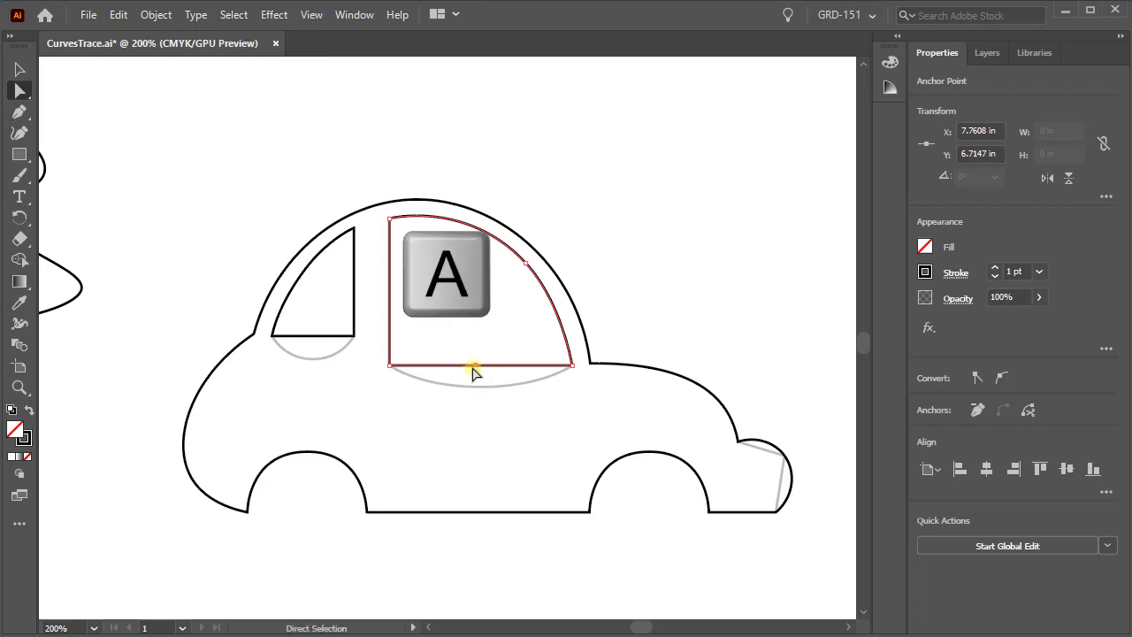
drag(475, 365, 476, 384)
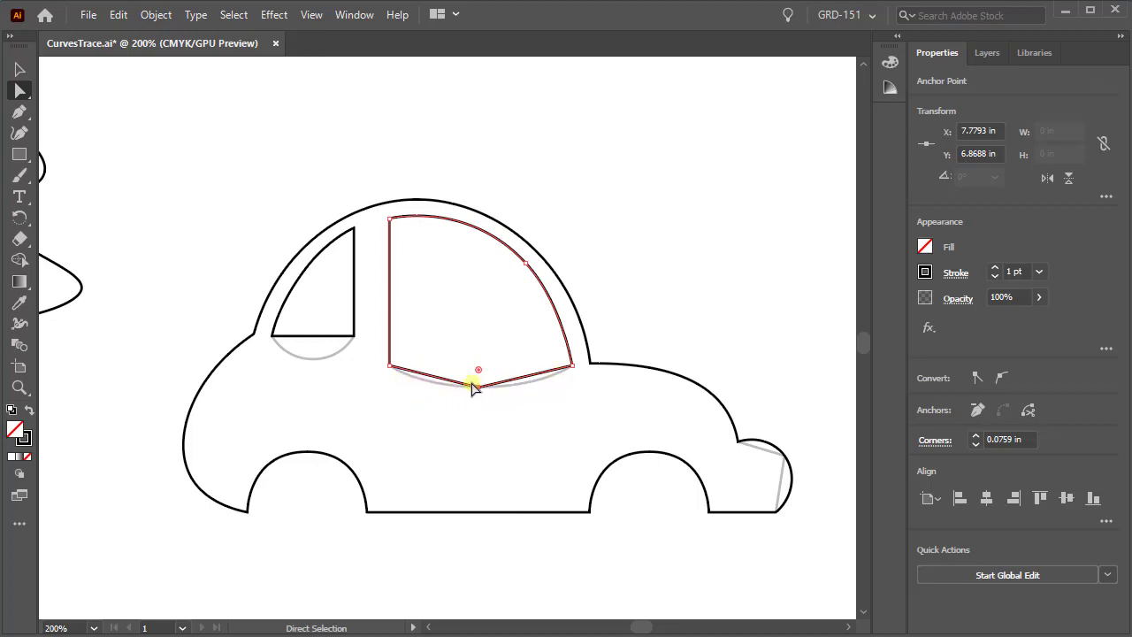
- Convert the large window's new bottom anchor to a smooth point with the Anchor Point tool, pulling out horizontal handles to match the guide curve
click(18, 113)
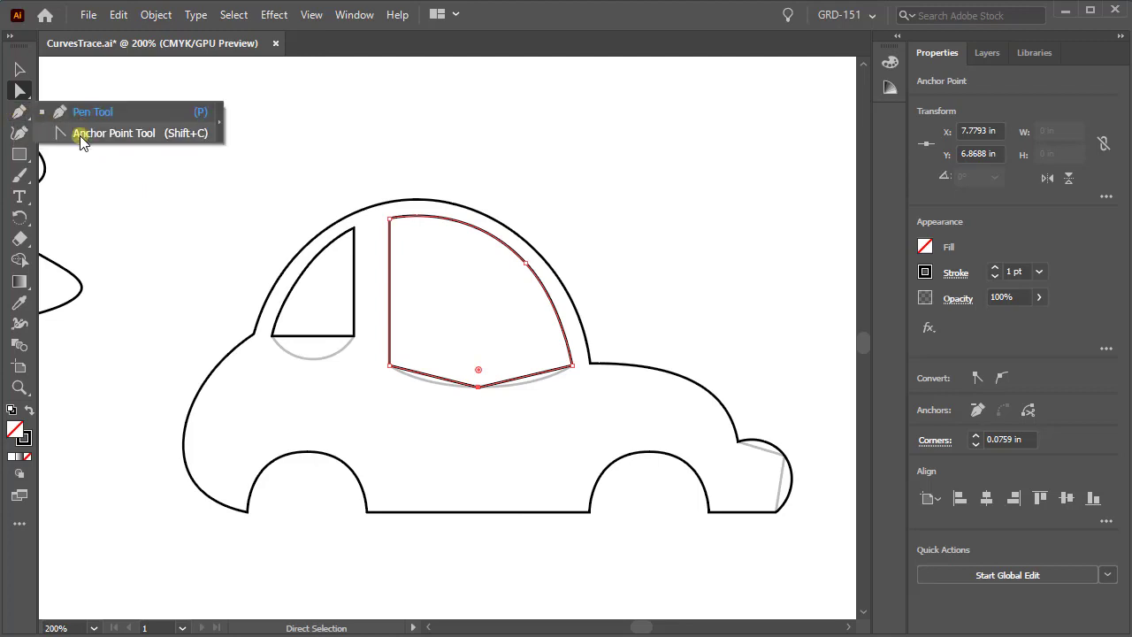
click(162, 136)
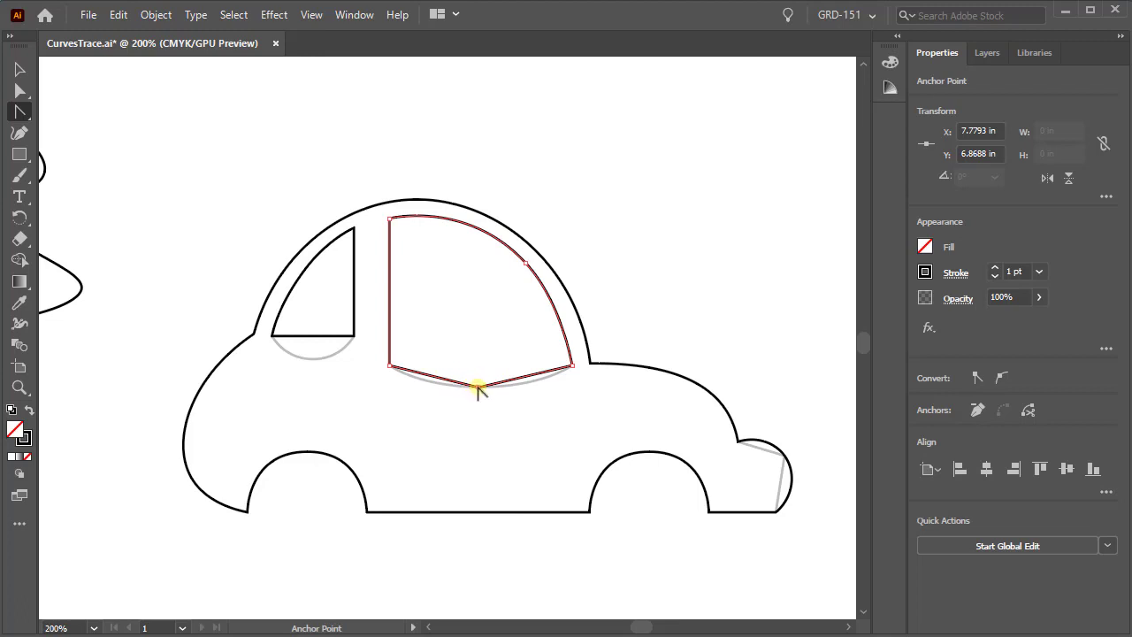
drag(477, 386, 531, 383)
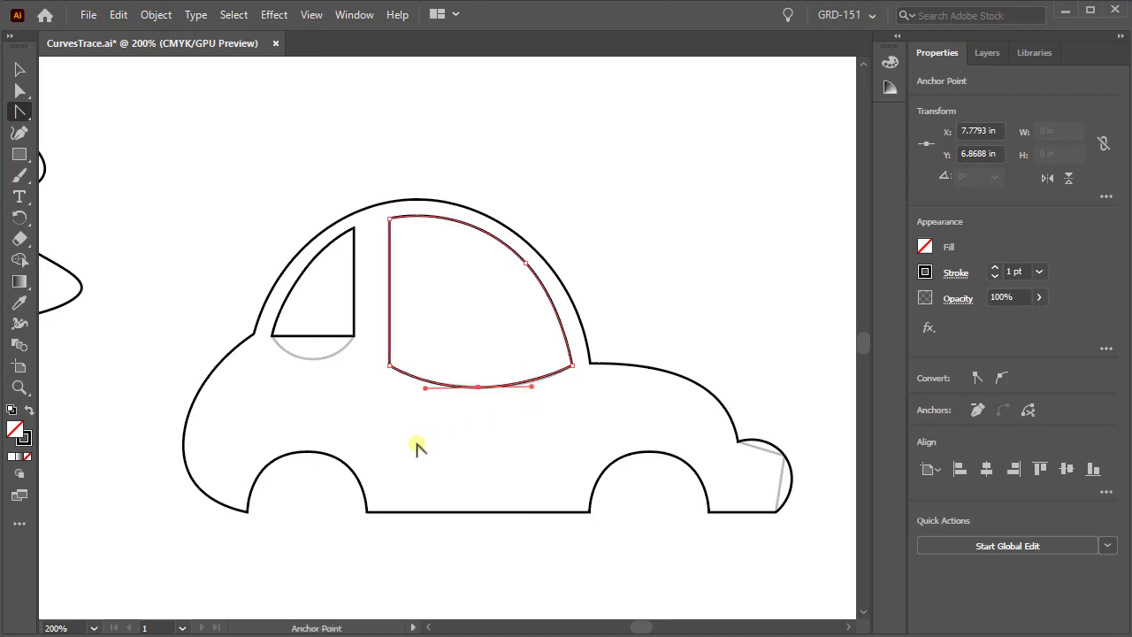
click(477, 386)
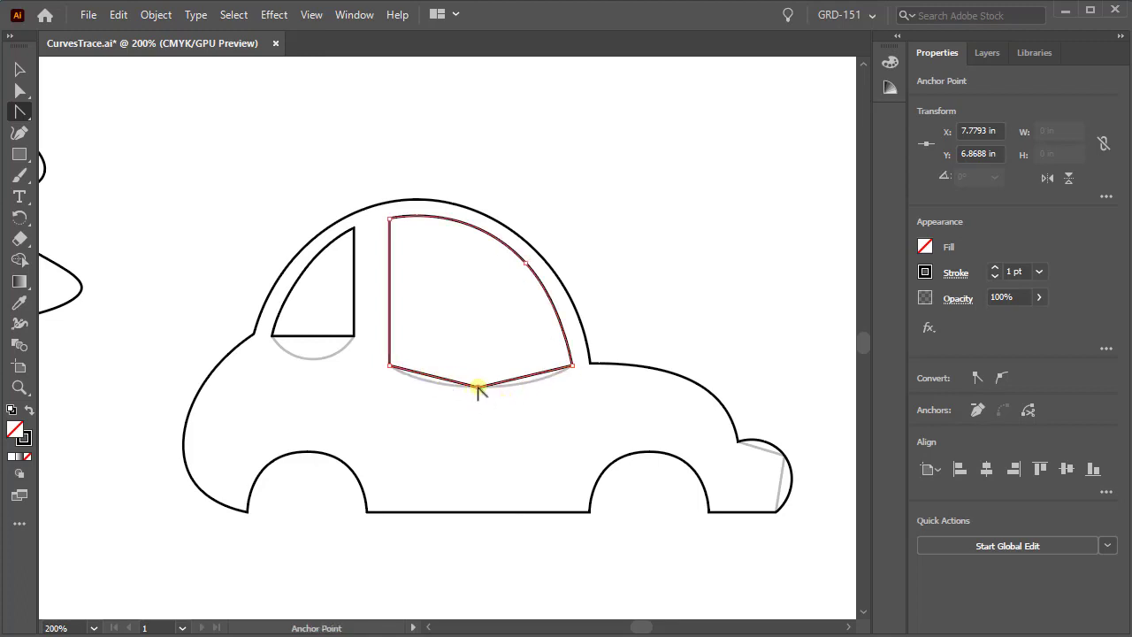
drag(477, 386, 538, 387)
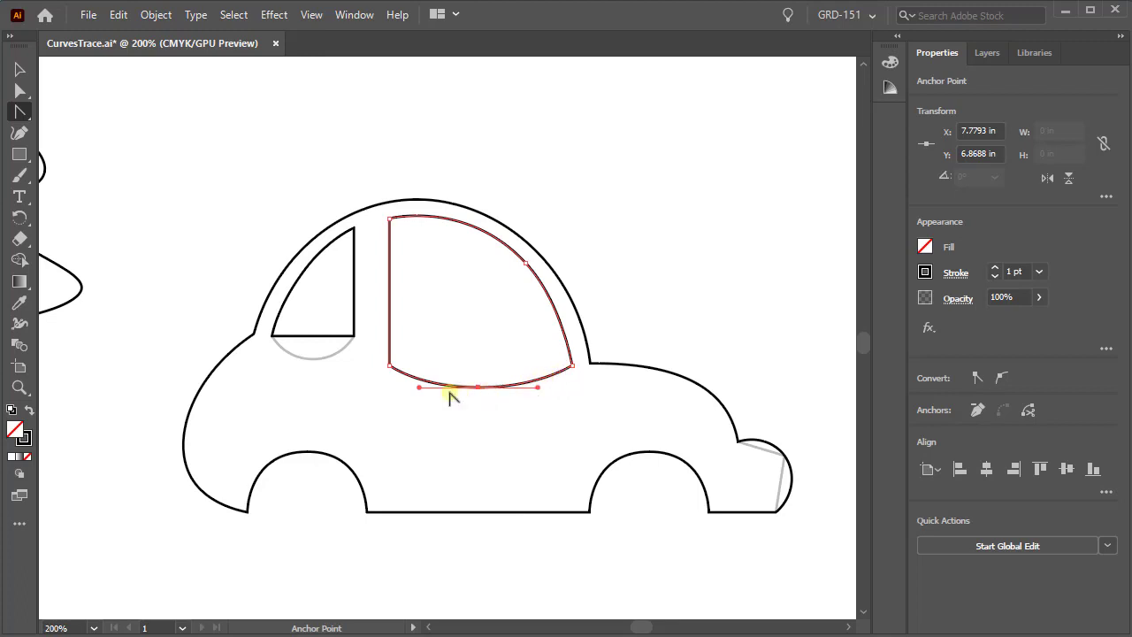
- Try raising the right direction handle of the large window's bottom anchor with Direct Selection, and undo the change
click(19, 92)
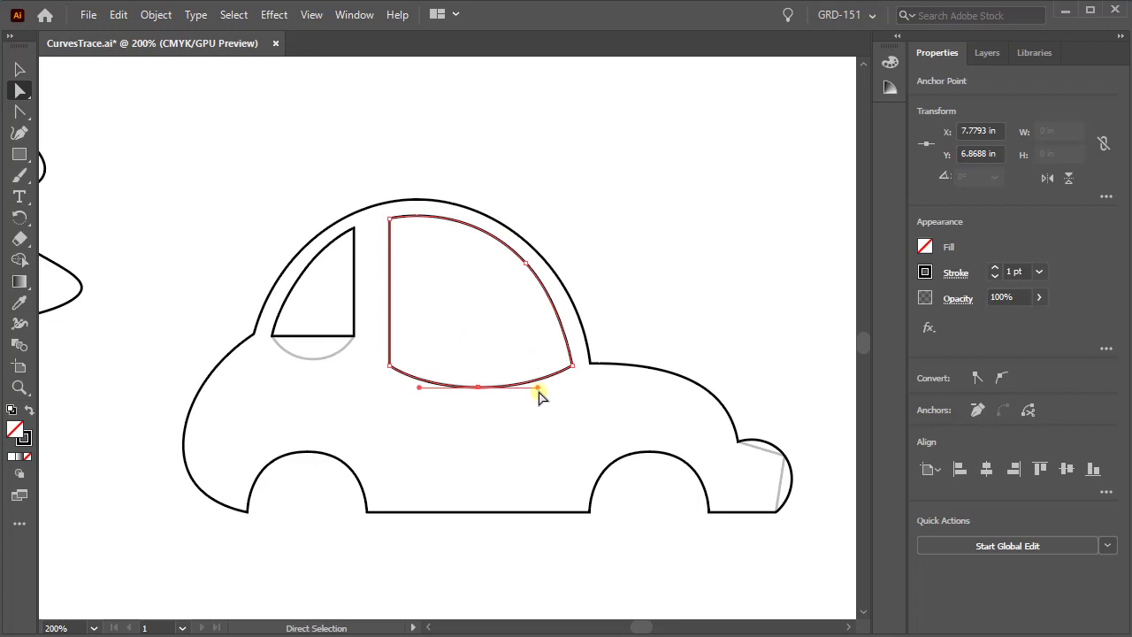
mouse_move(537, 387)
mouse_down()
mouse_move(537, 375)
mouse_move(534, 414)
mouse_move(536, 366)
mouse_up()
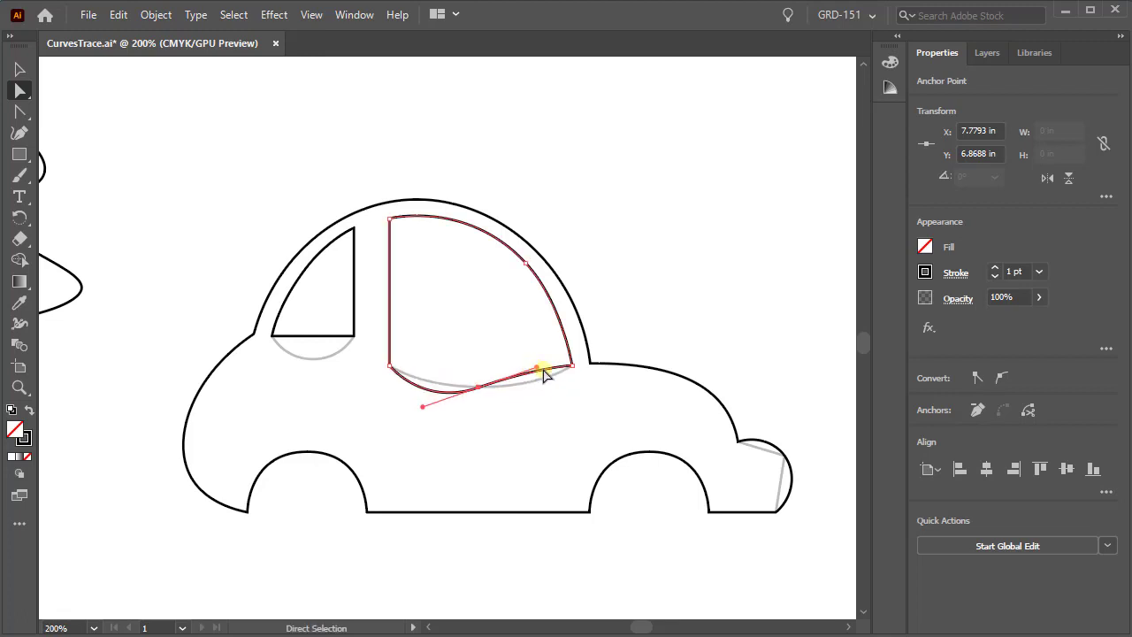
key(ctrl+z)
key(ctrl+z)
key(ctrl+z)
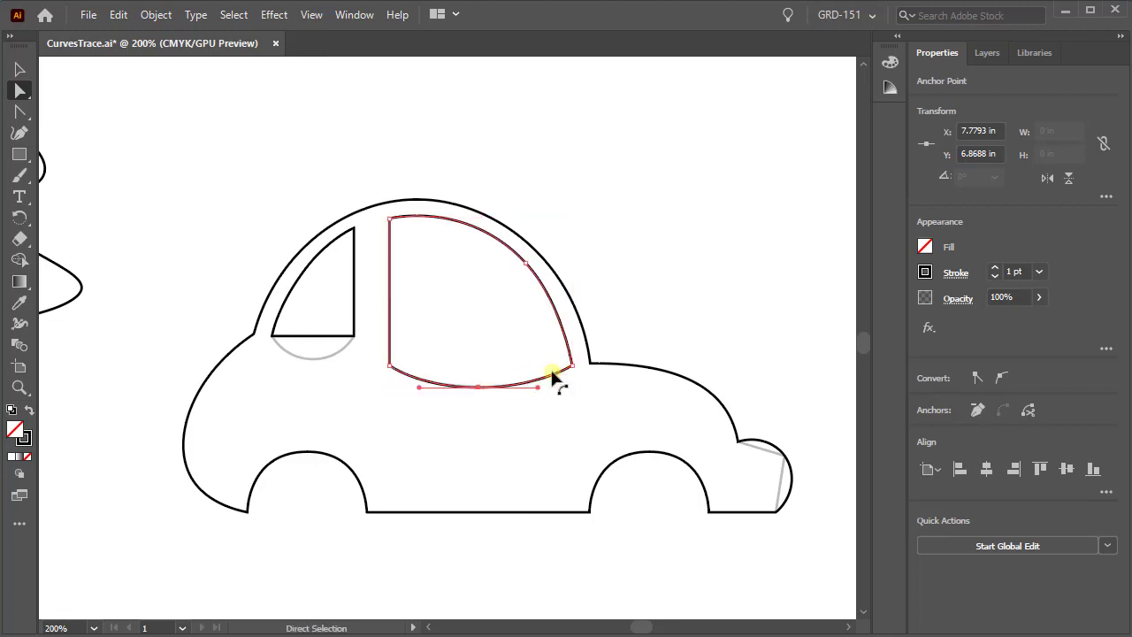
- Adjust the right and left direction handles of the large window's bottom anchor independently with the Anchor Point tool to fit the guide
click(20, 111)
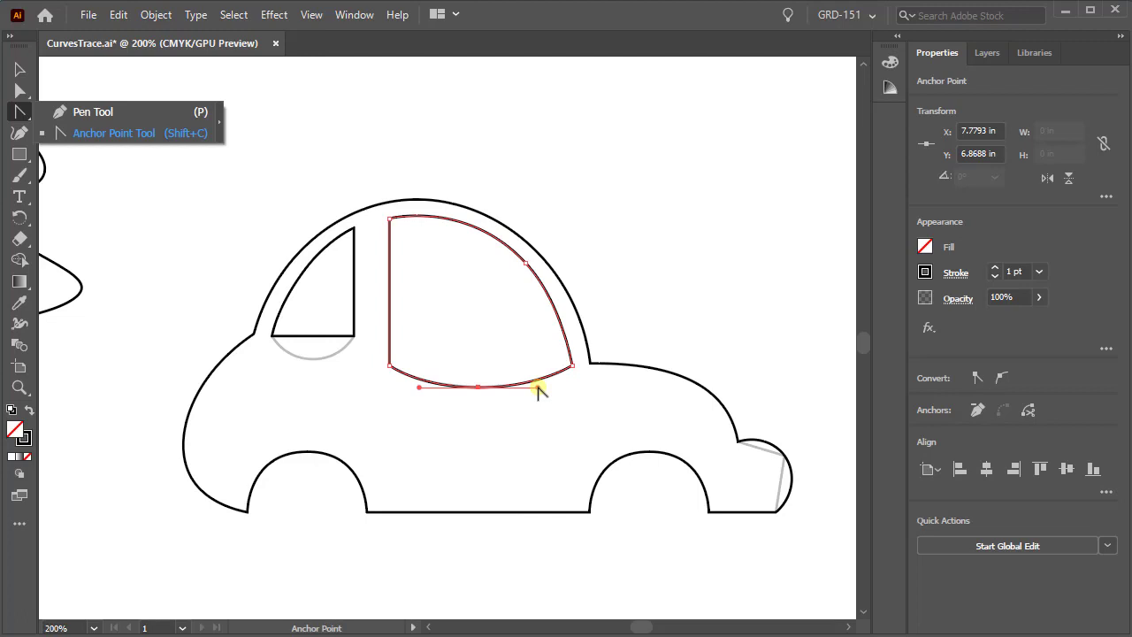
mouse_move(540, 389)
mouse_down()
mouse_move(473, 440)
mouse_move(511, 436)
mouse_move(557, 407)
mouse_move(567, 385)
mouse_move(529, 416)
mouse_move(494, 426)
mouse_move(558, 392)
mouse_move(556, 382)
mouse_up()
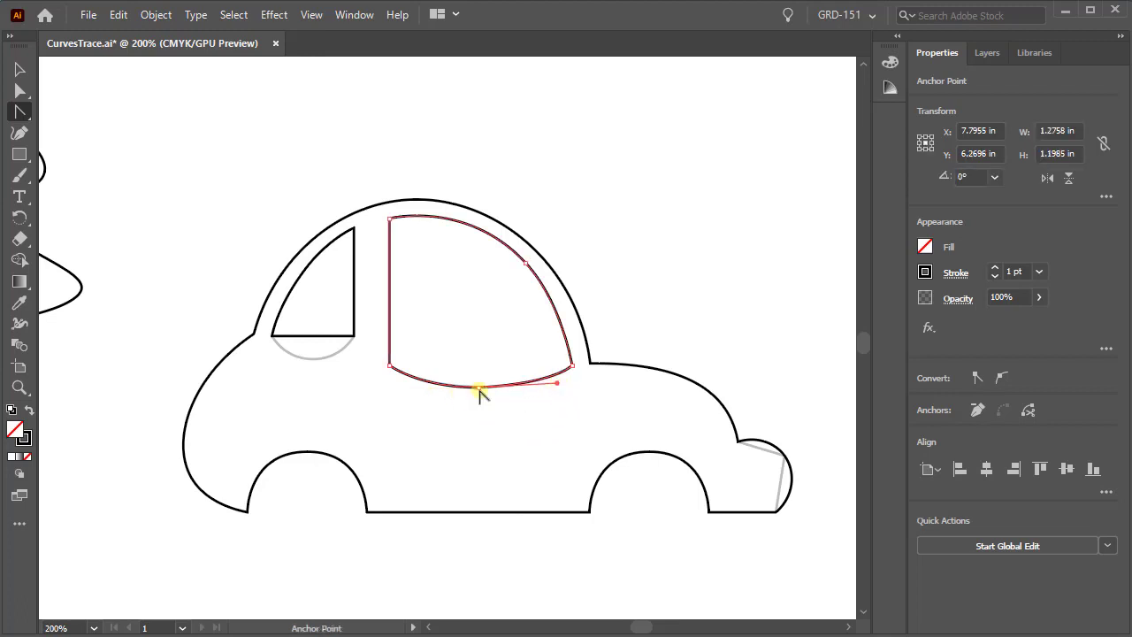
key(a)
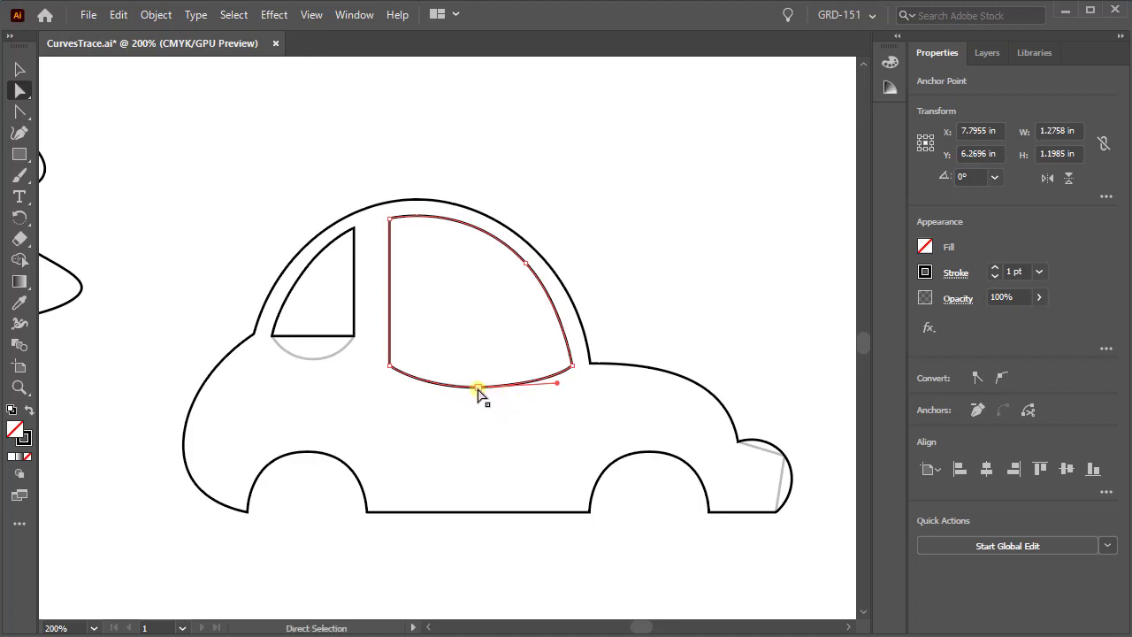
click(477, 387)
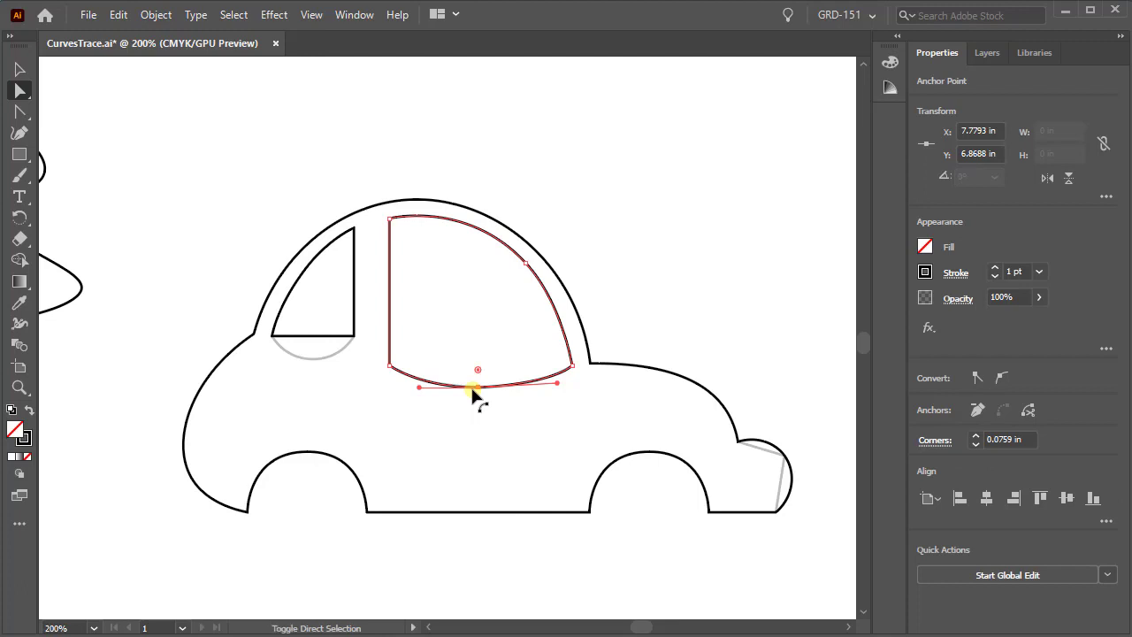
key(shift+c)
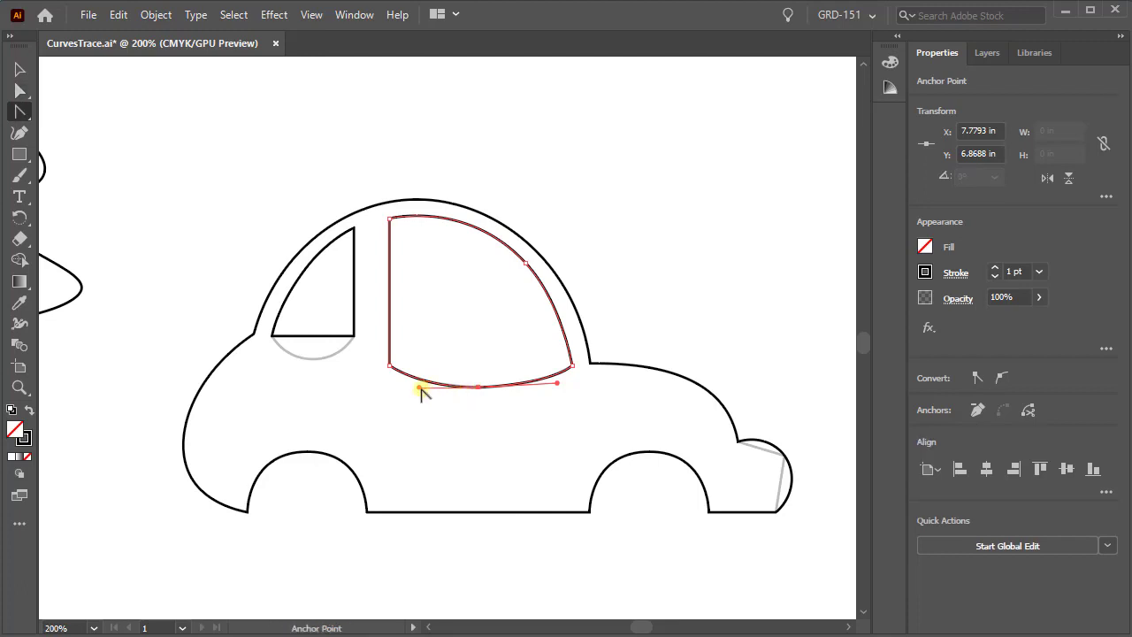
drag(418, 387, 433, 417)
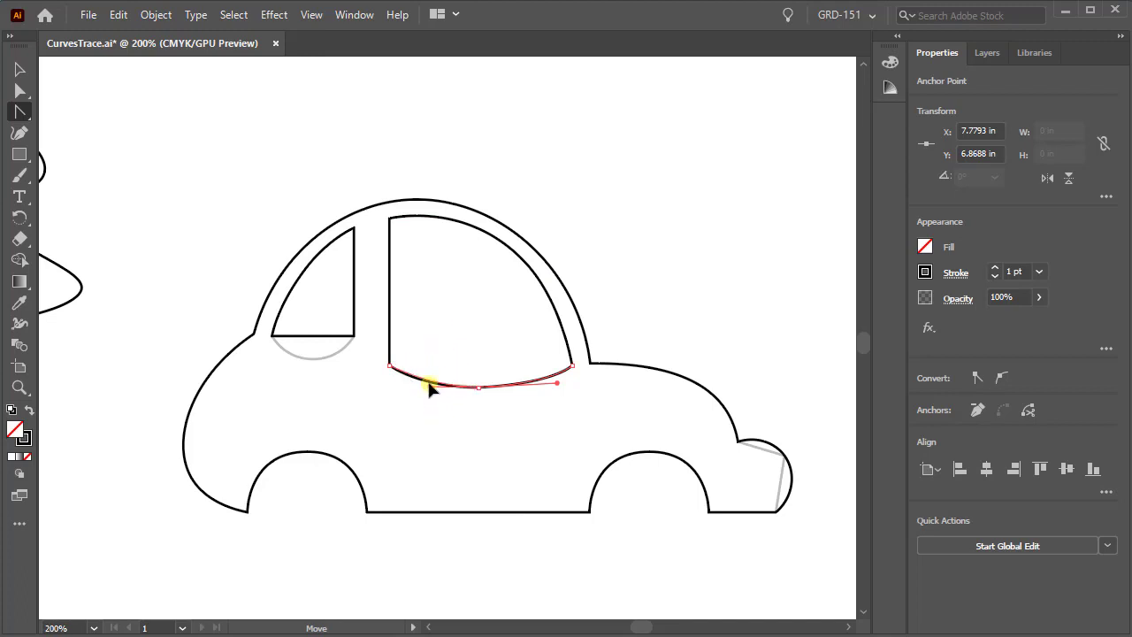
drag(429, 381, 429, 389)
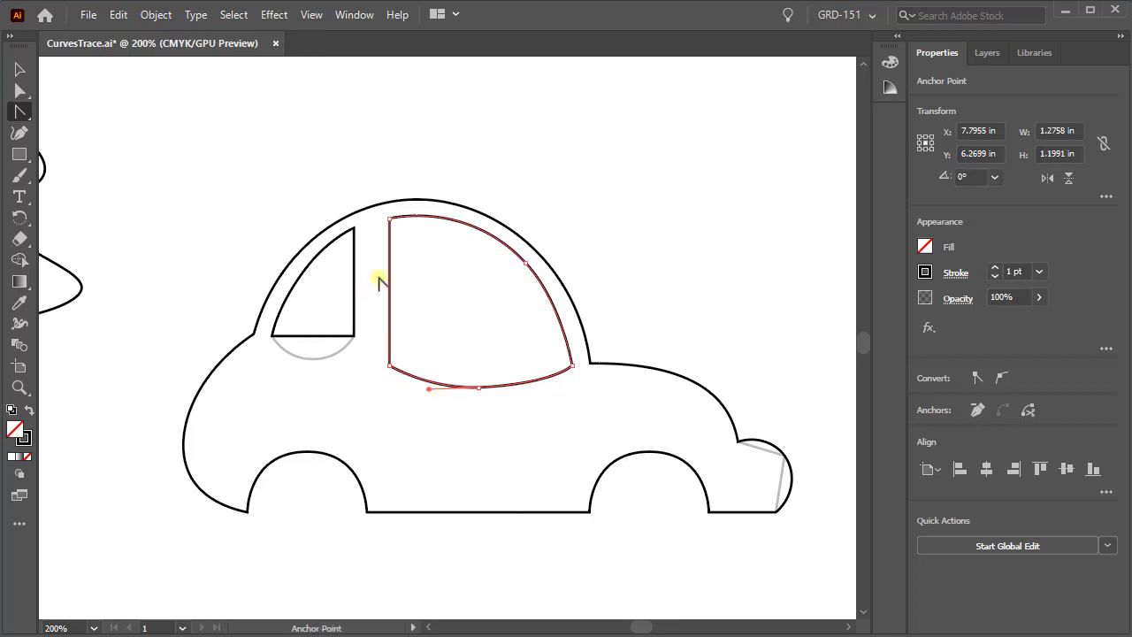
- Add an anchor point midway along the small rear window's bottom edge and move it down onto the guide, at about X 6.61 in, Y 6.68 in
key(a)
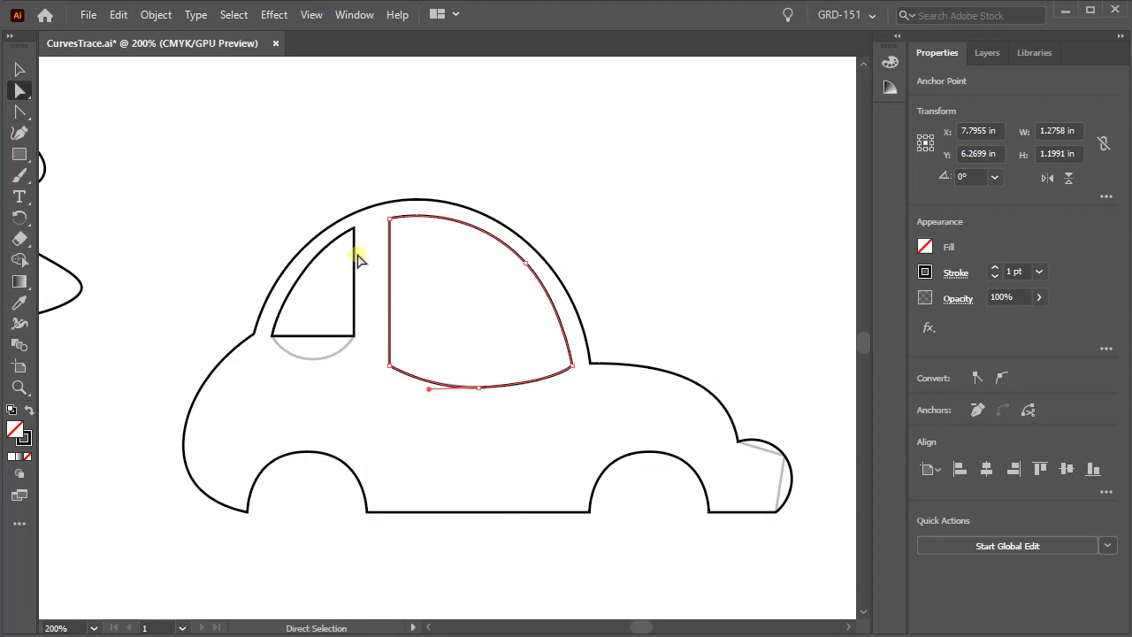
click(354, 276)
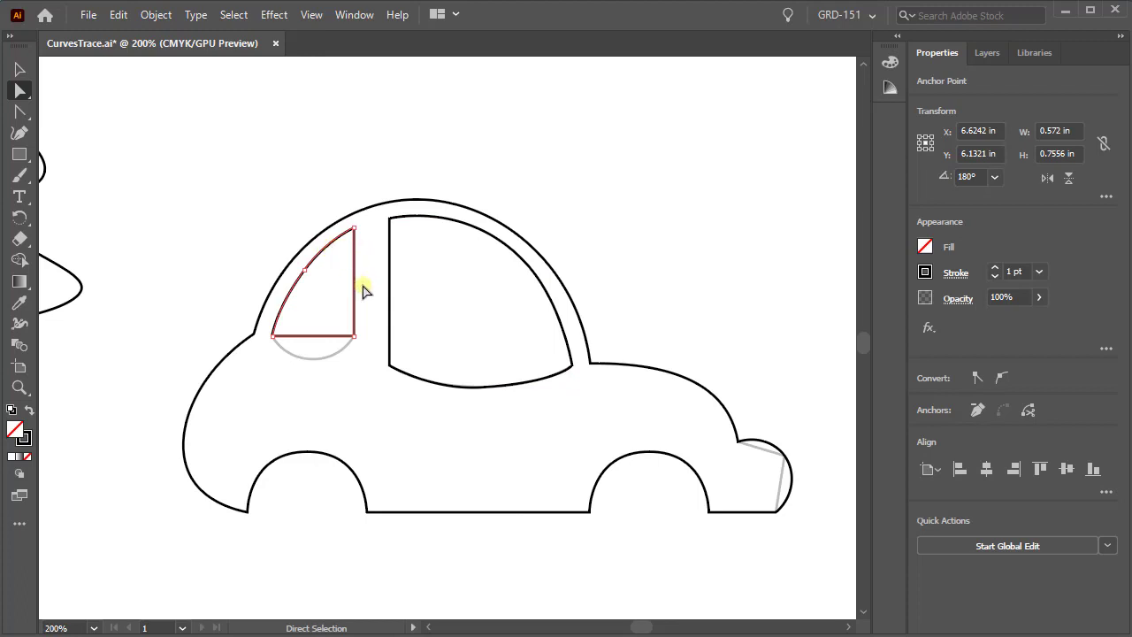
key(p)
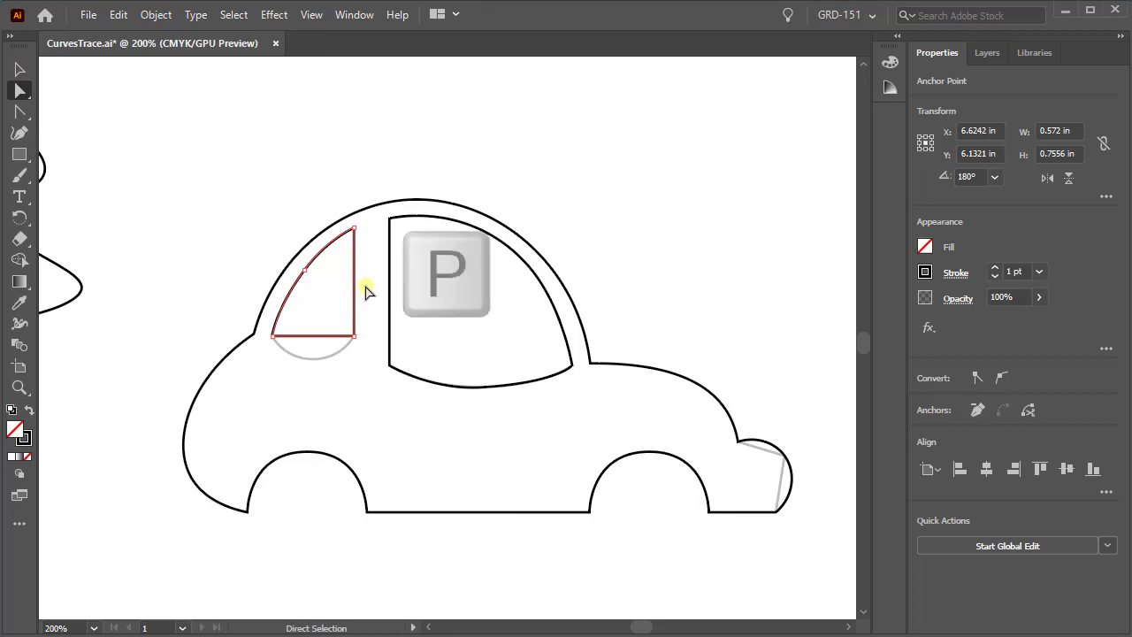
click(310, 336)
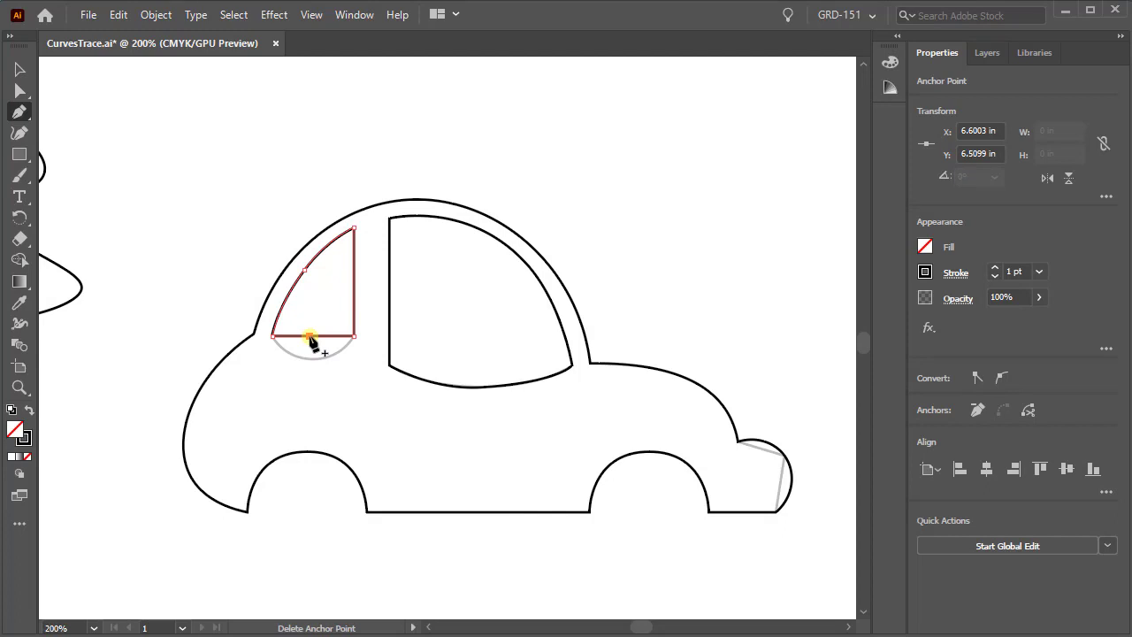
key(a)
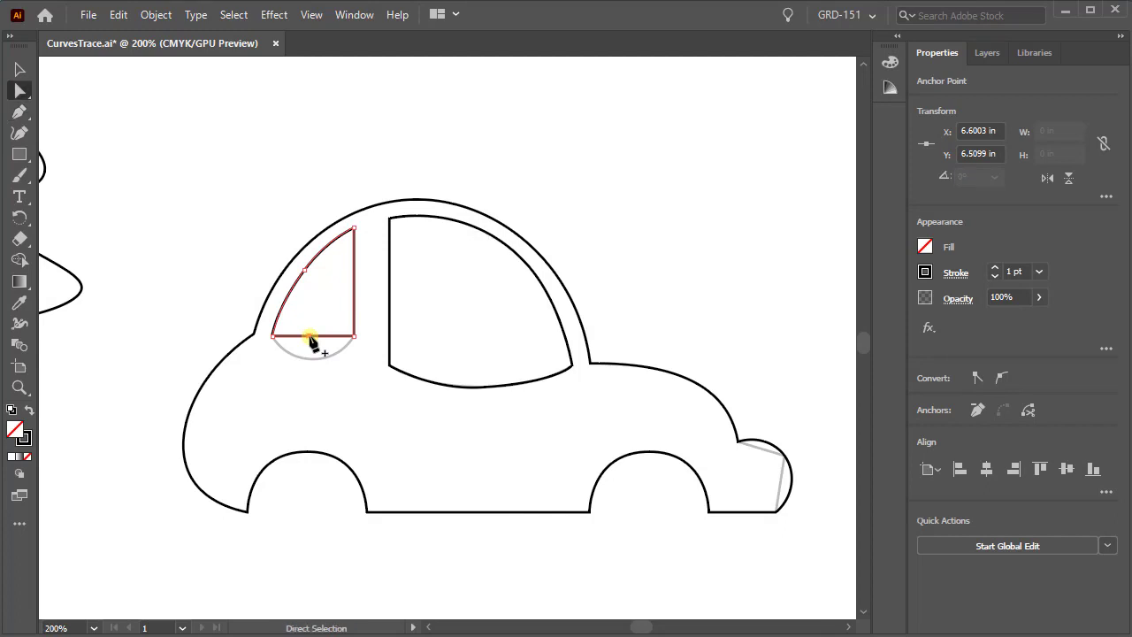
click(308, 338)
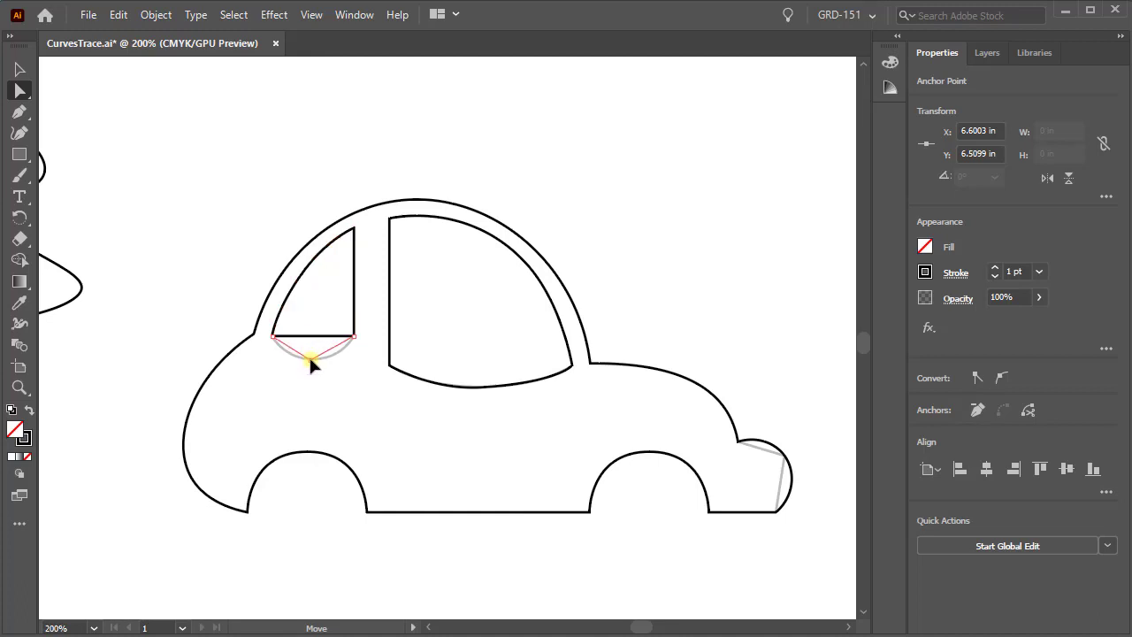
drag(310, 358, 309, 358)
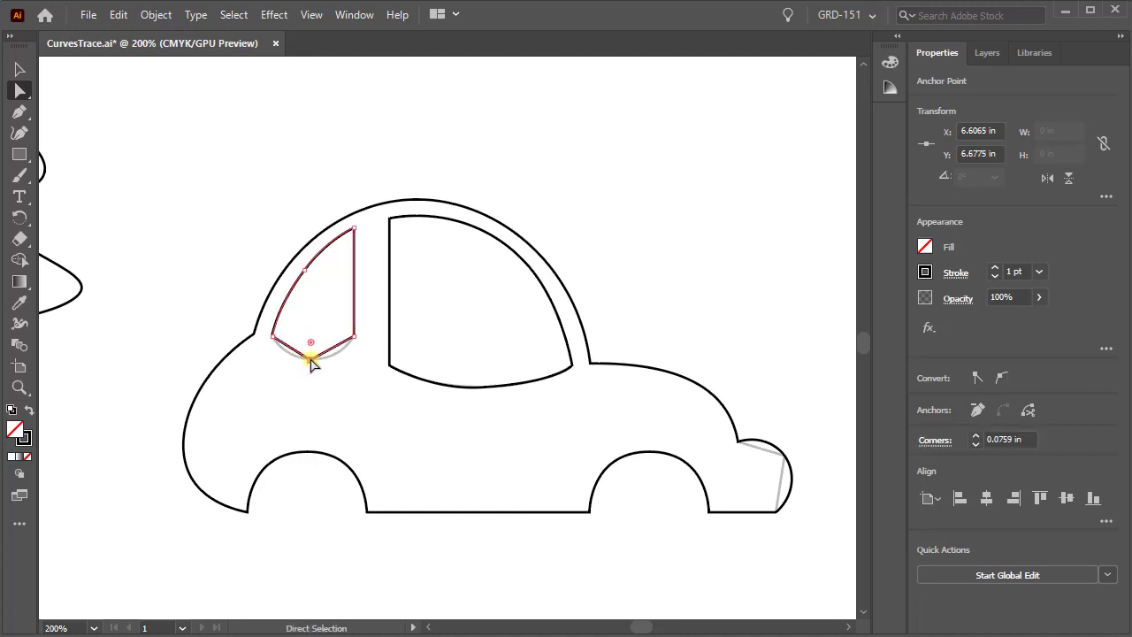
- Convert the rear window's new bottom anchor to a smooth point with the Anchor Point tool, pulling its handles to match the guide curve
key(shift+c)
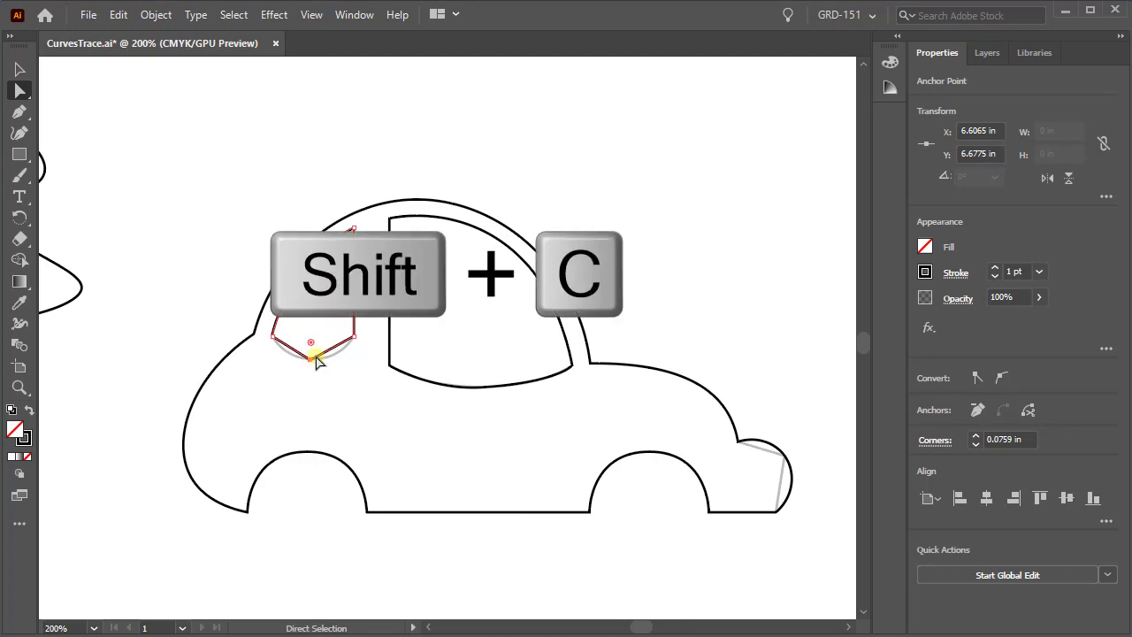
key(shift+c)
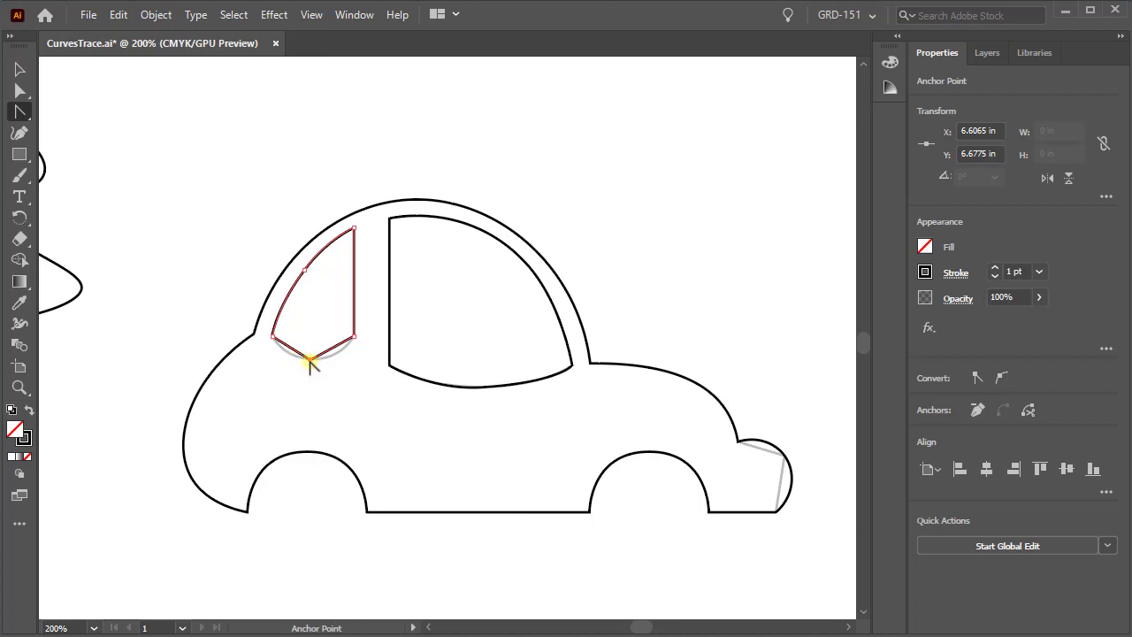
drag(310, 358, 285, 358)
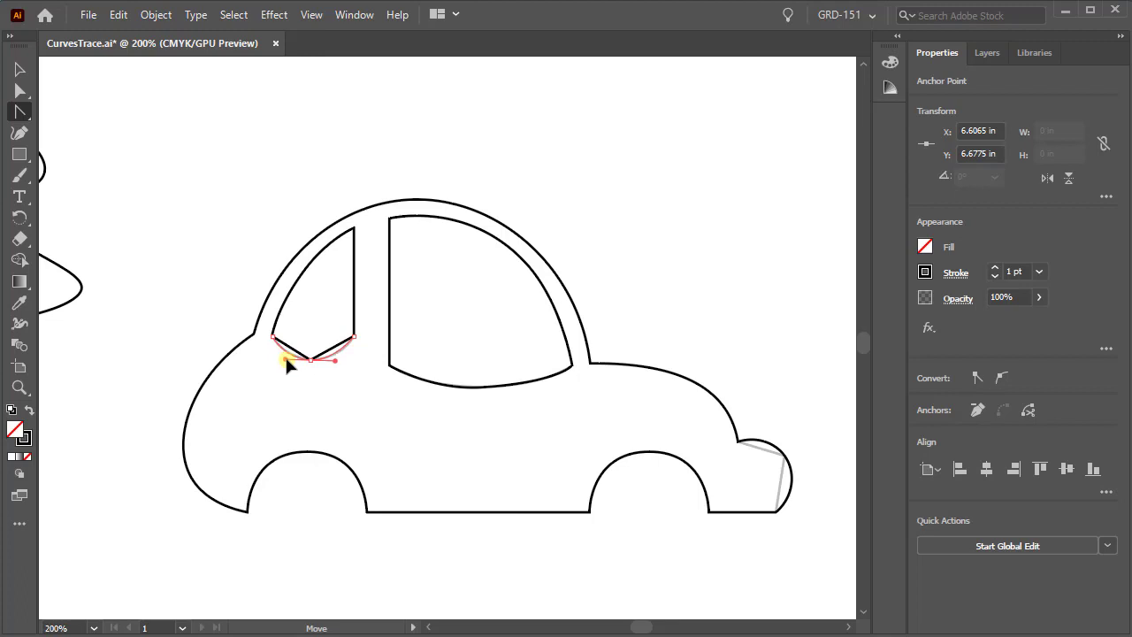
drag(285, 358, 285, 358)
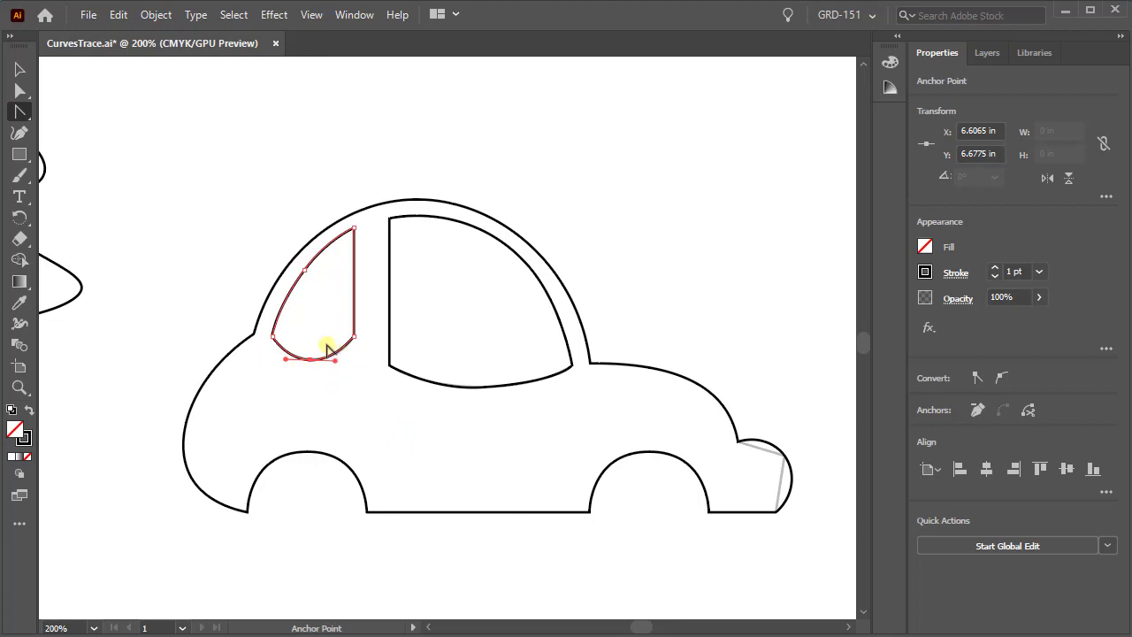
- Convert the car's front bumper corner to a corner point and straighten its front edge down to the lower front anchor with the Anchor Point tool
key(s)
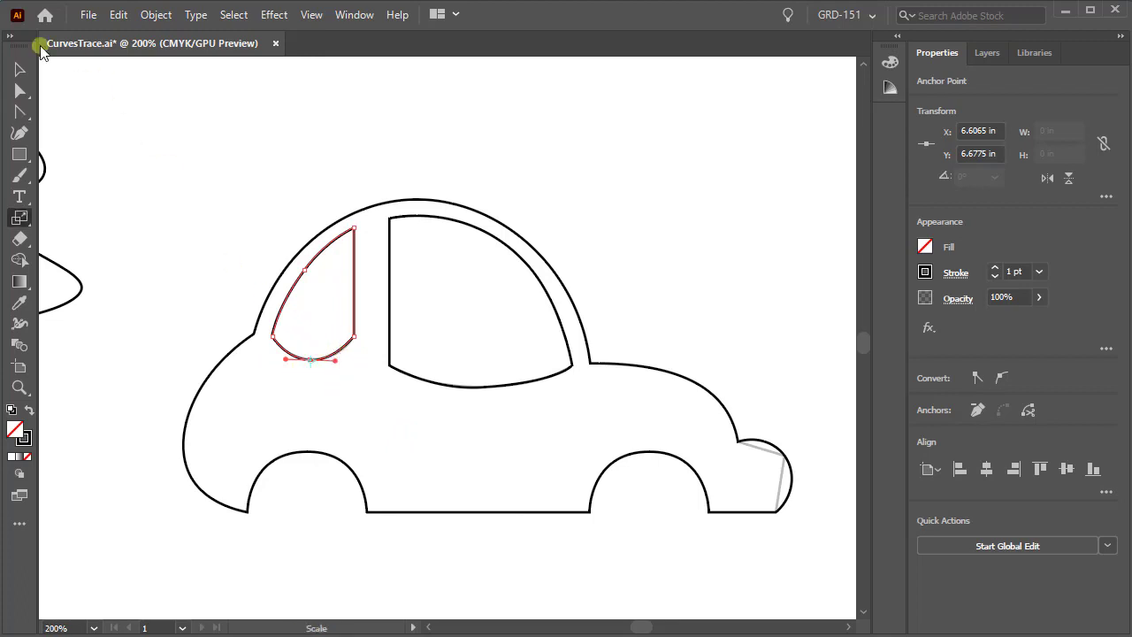
key(a)
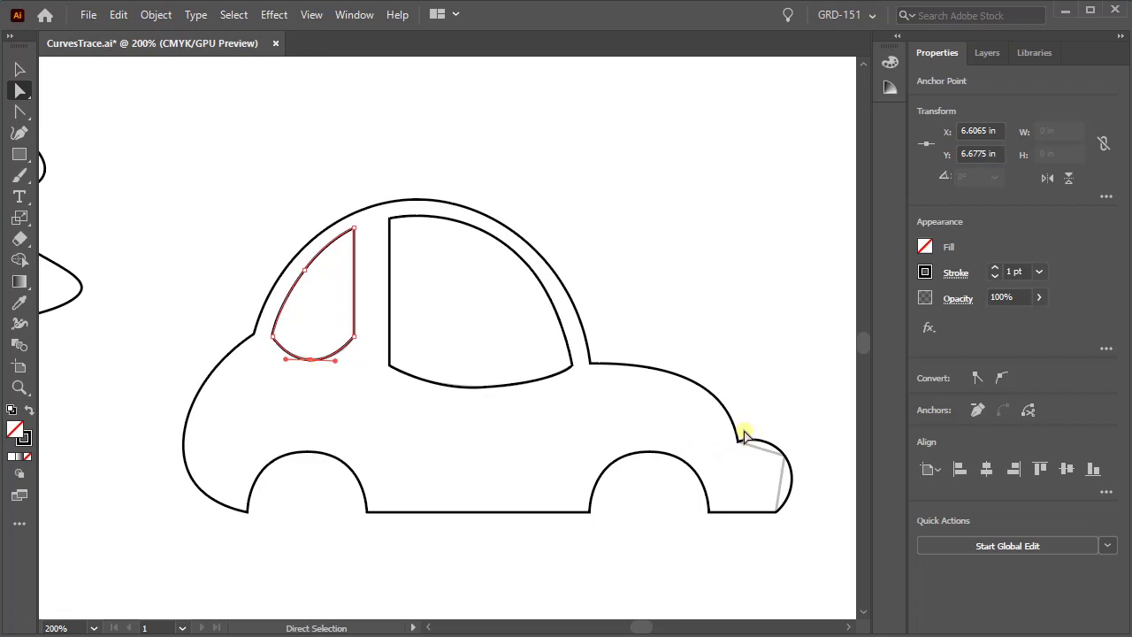
click(793, 474)
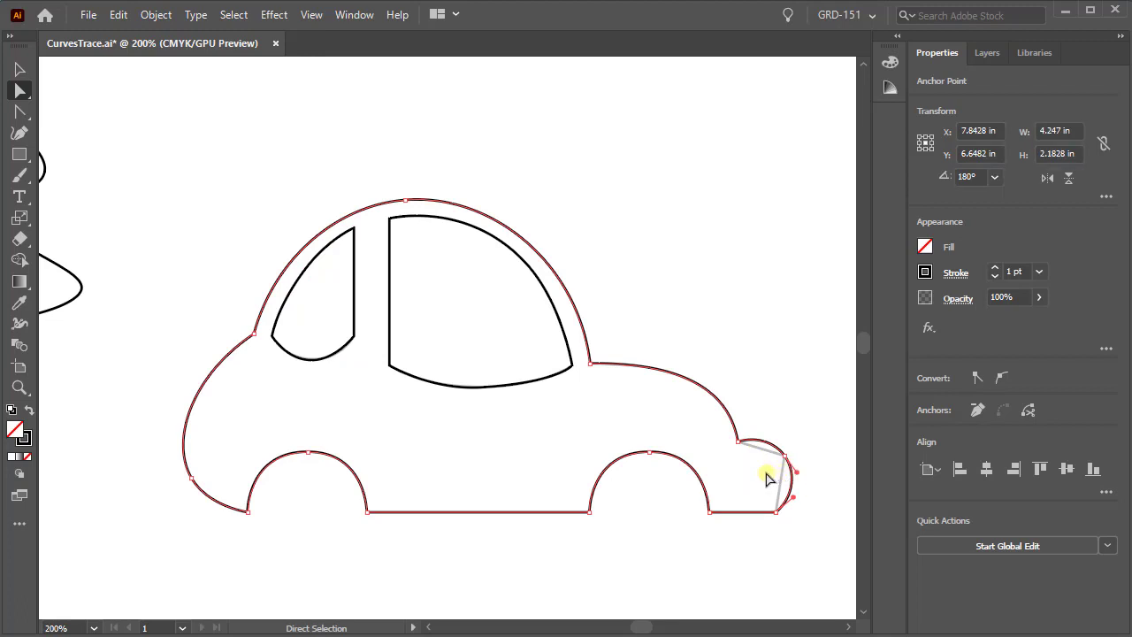
key(shift+c)
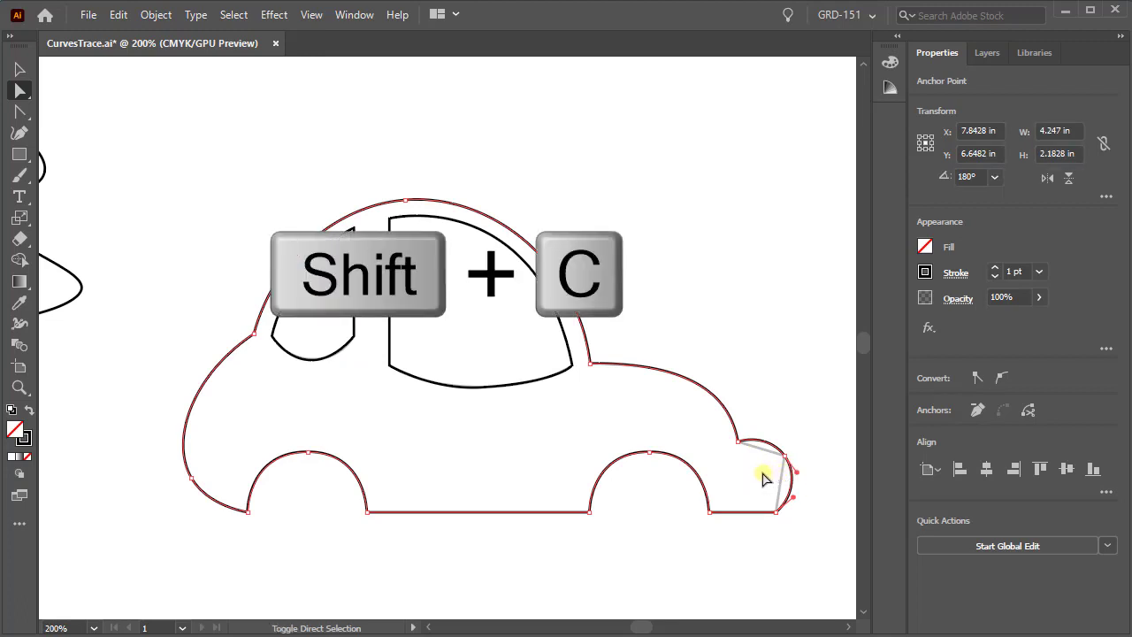
key(shift+c)
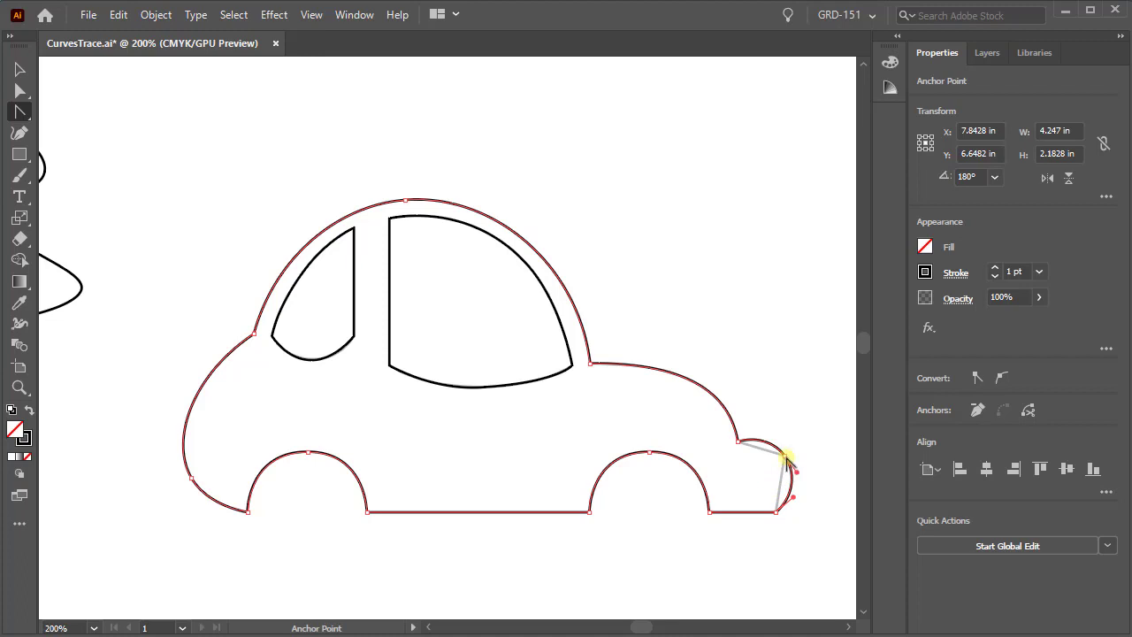
drag(784, 458, 784, 508)
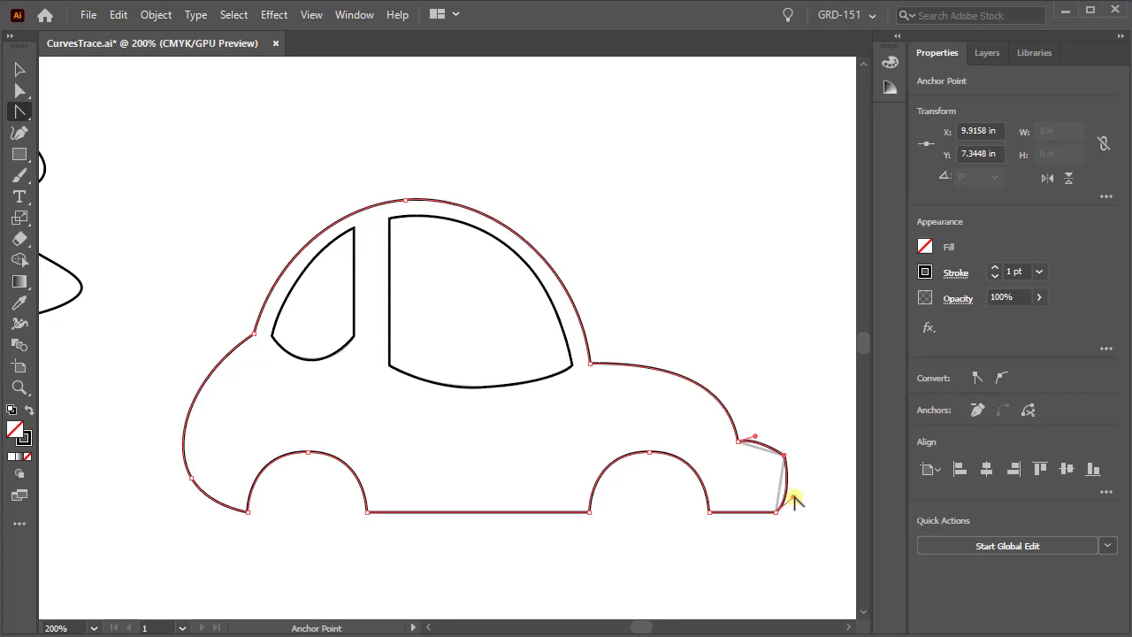
click(794, 498)
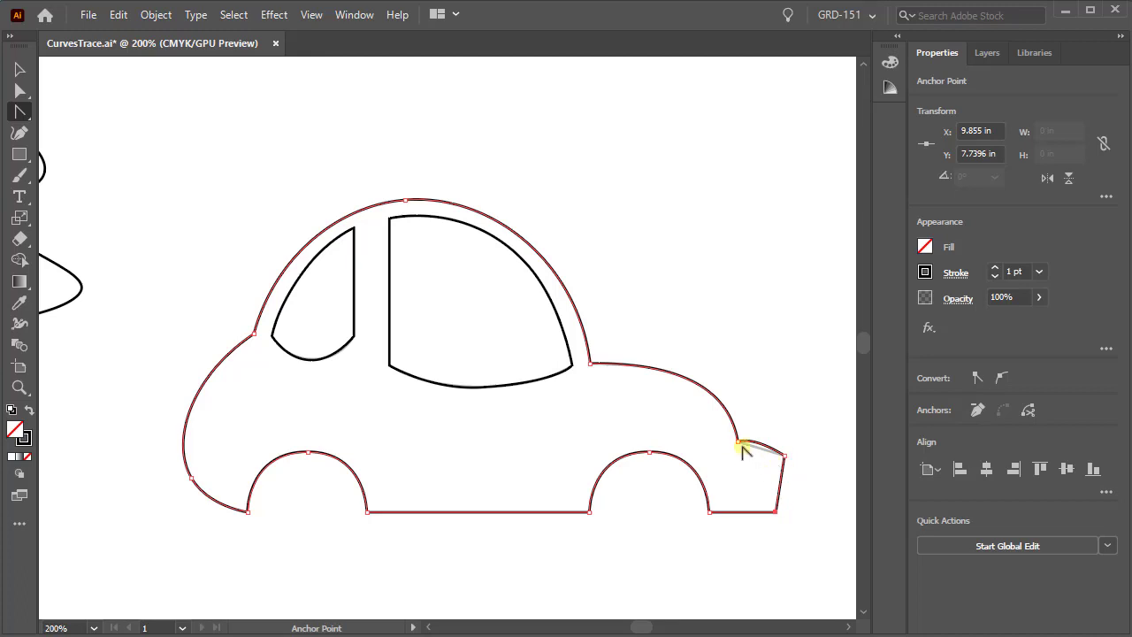
- Remove only the bumper-side handle of the anchor where the hood meets the bumper, straightening the bumper's top edge while keeping the hood curve
mouse_move(773, 449)
mouse_down()
mouse_move(751, 436)
mouse_move(764, 459)
mouse_up()
key(a)
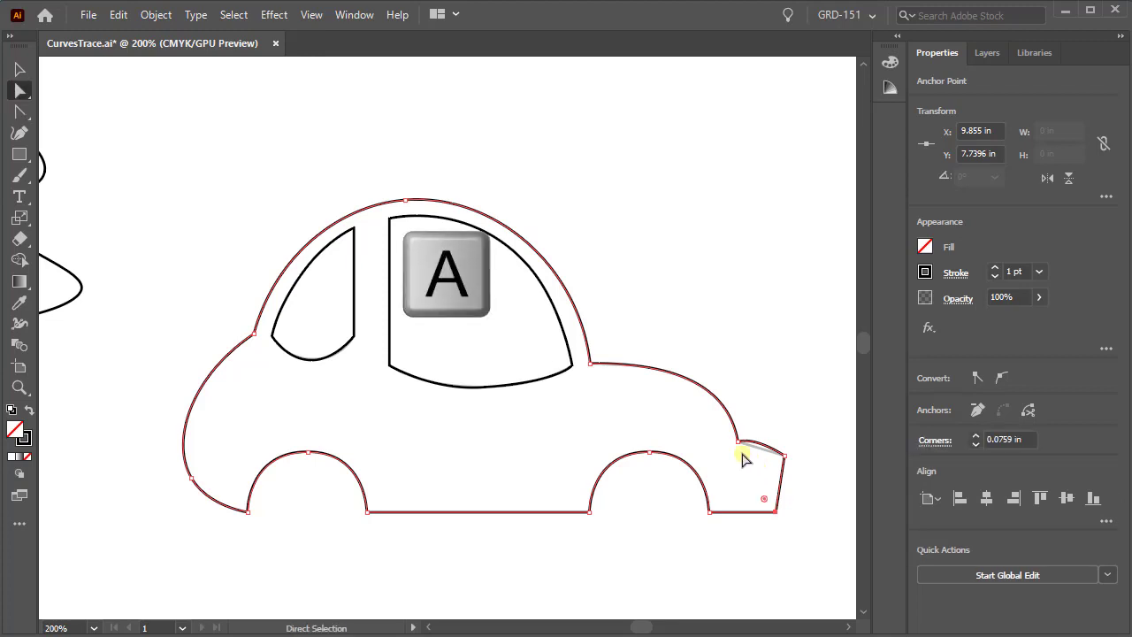
click(739, 440)
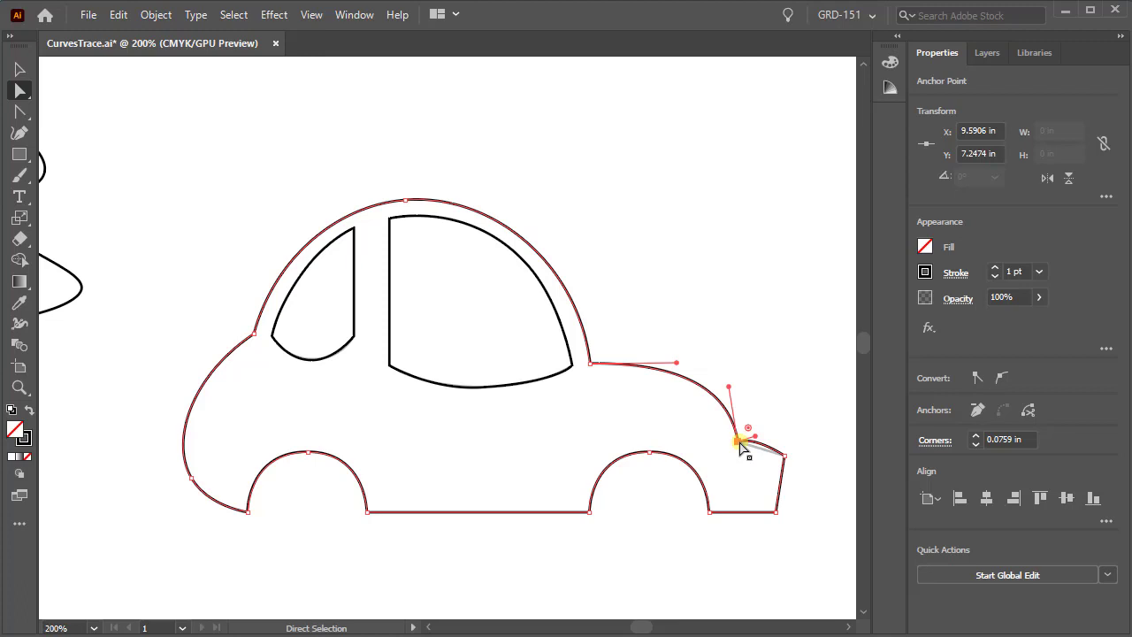
key(shift+c)
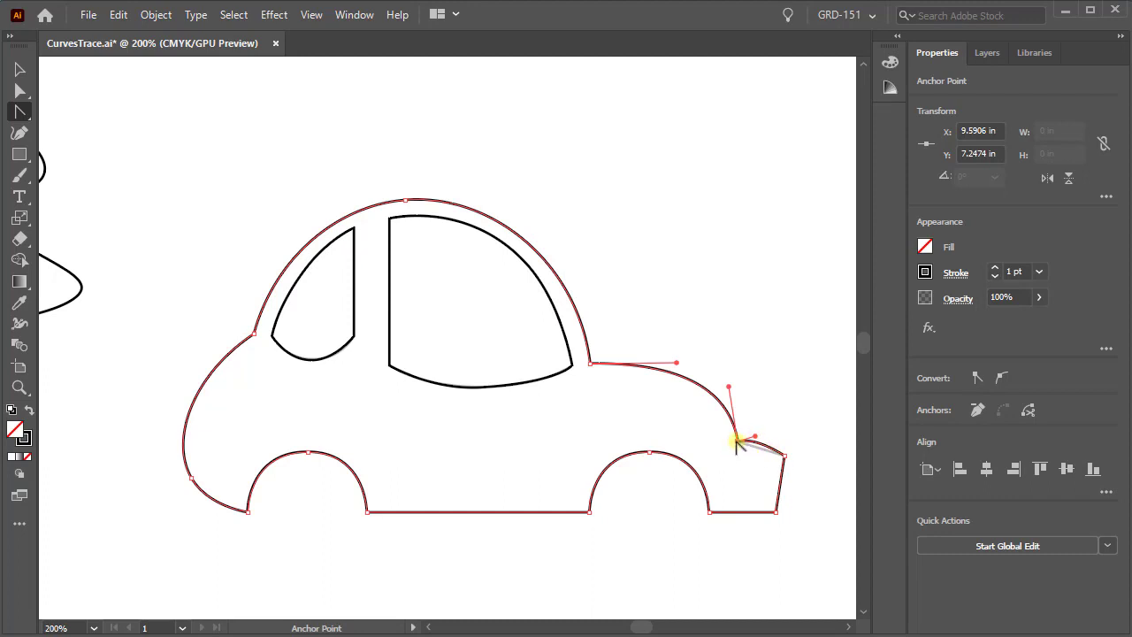
click(737, 439)
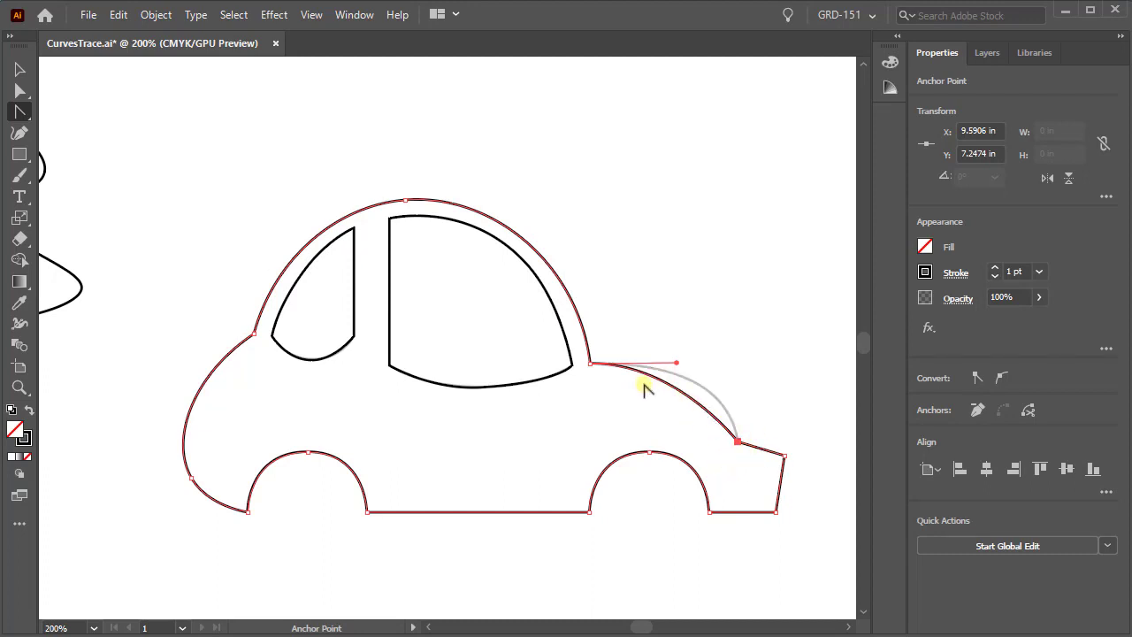
drag(738, 440, 759, 440)
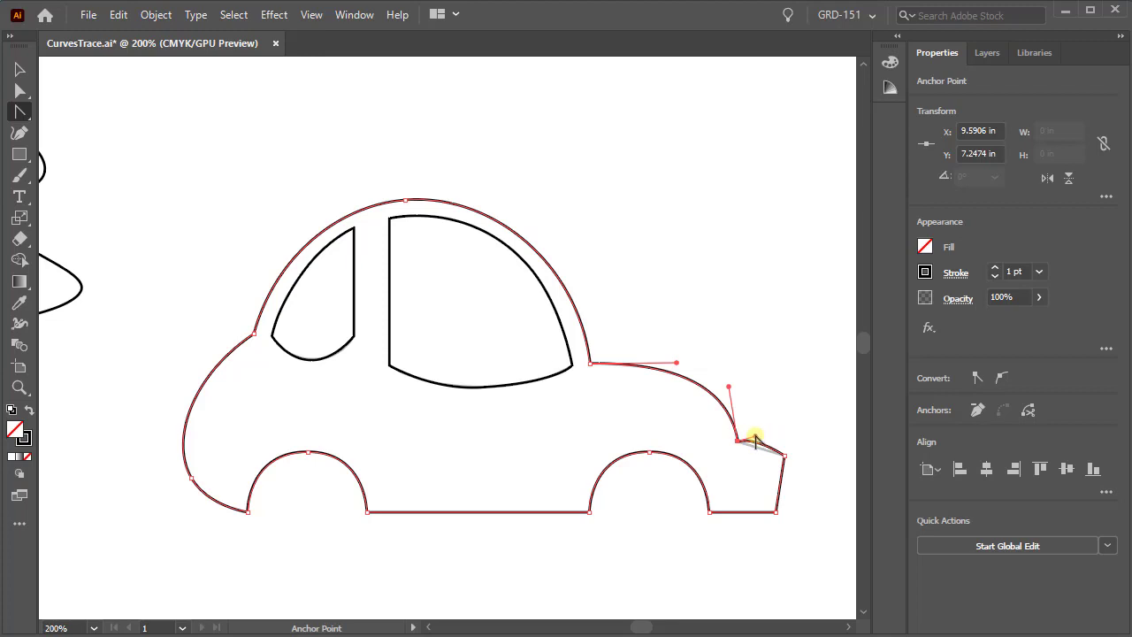
click(754, 439)
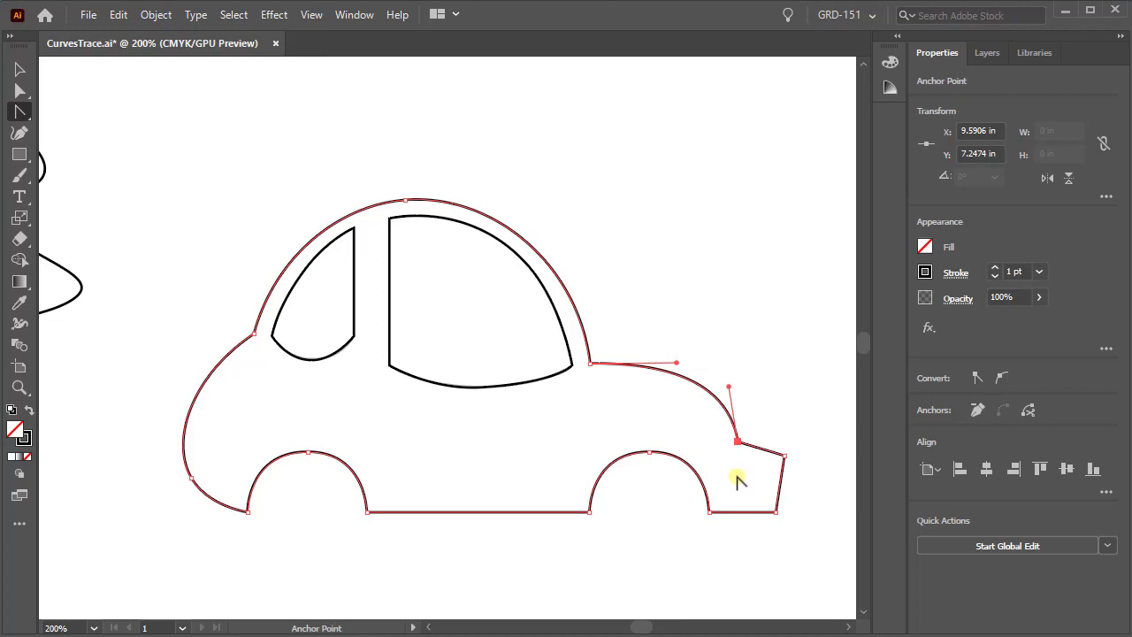
- Delete the top anchor points of both wheel arches and the leftover arch anchors along the car's bottom edge with the Pen tool
key(p)
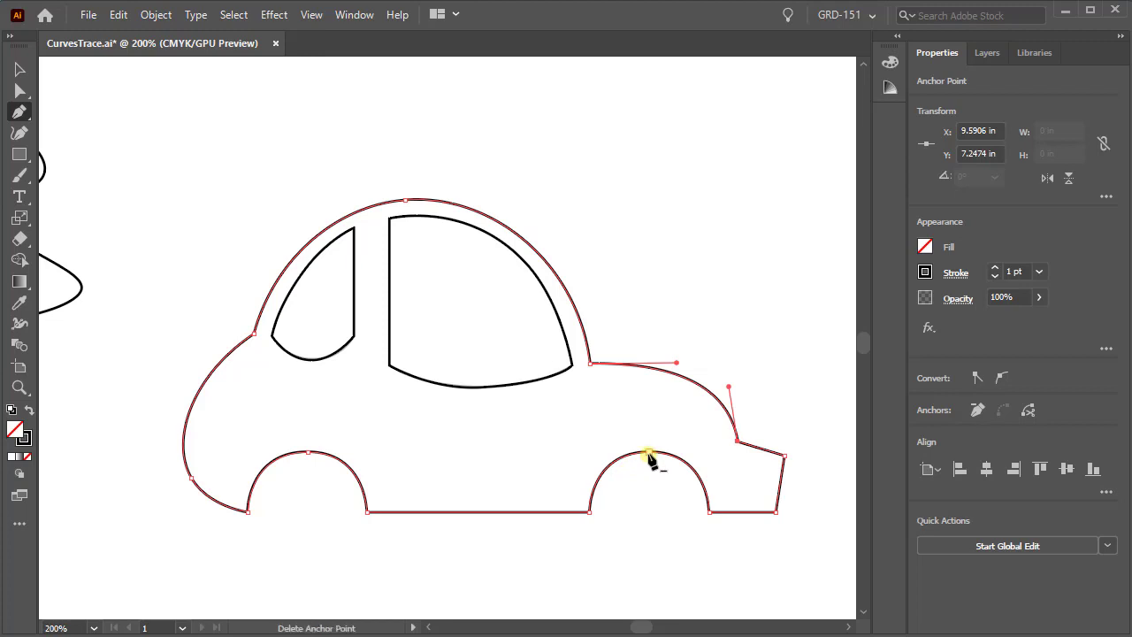
click(648, 455)
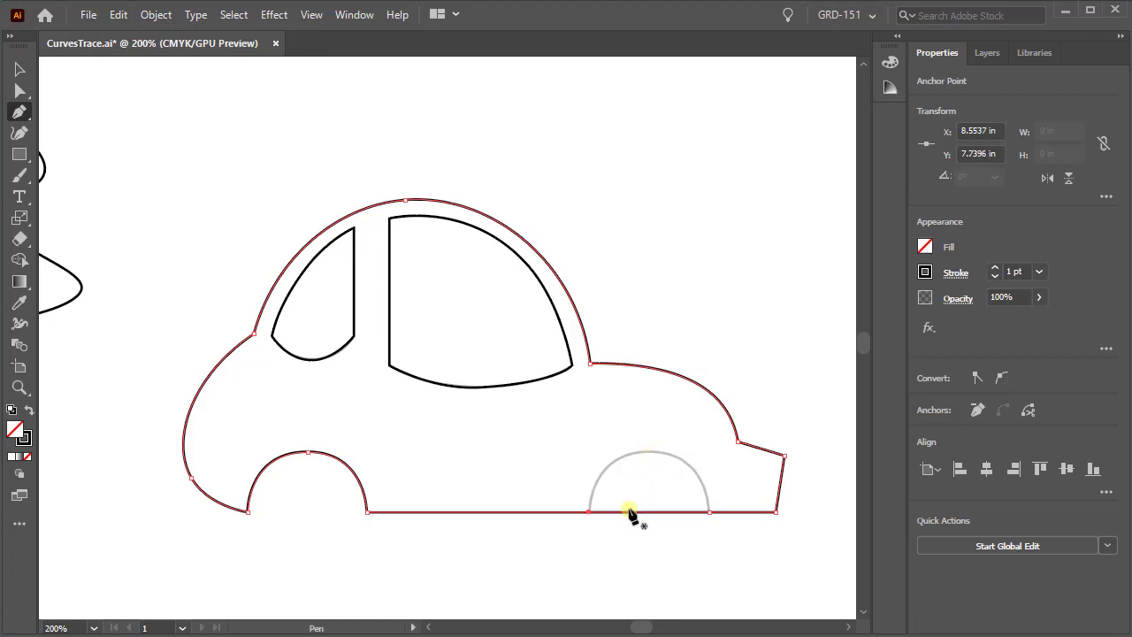
click(308, 453)
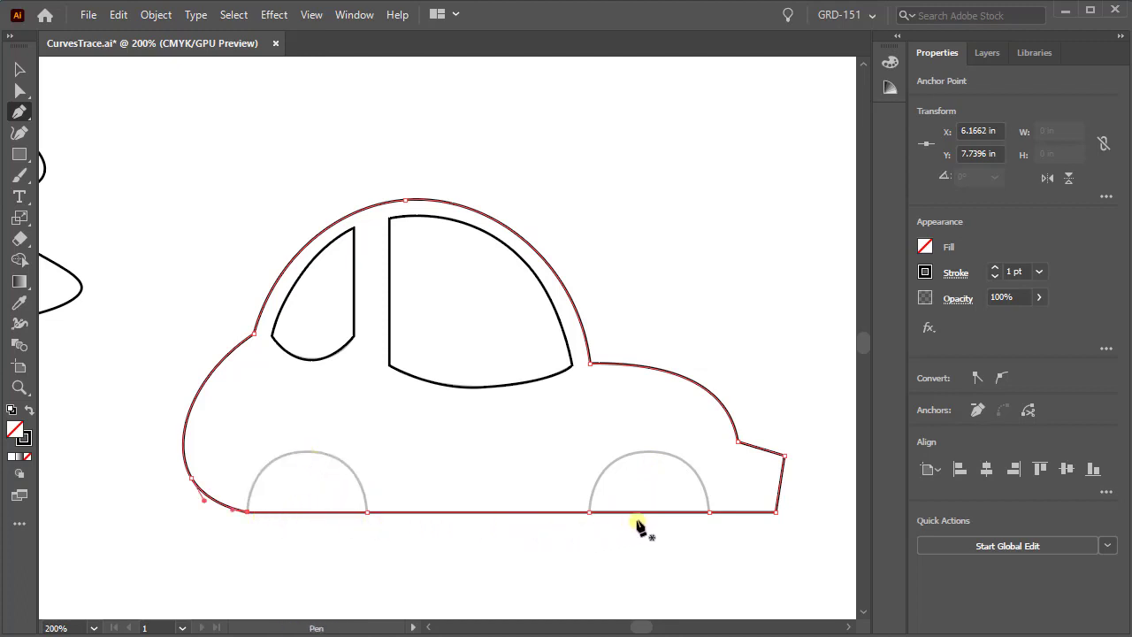
click(366, 511)
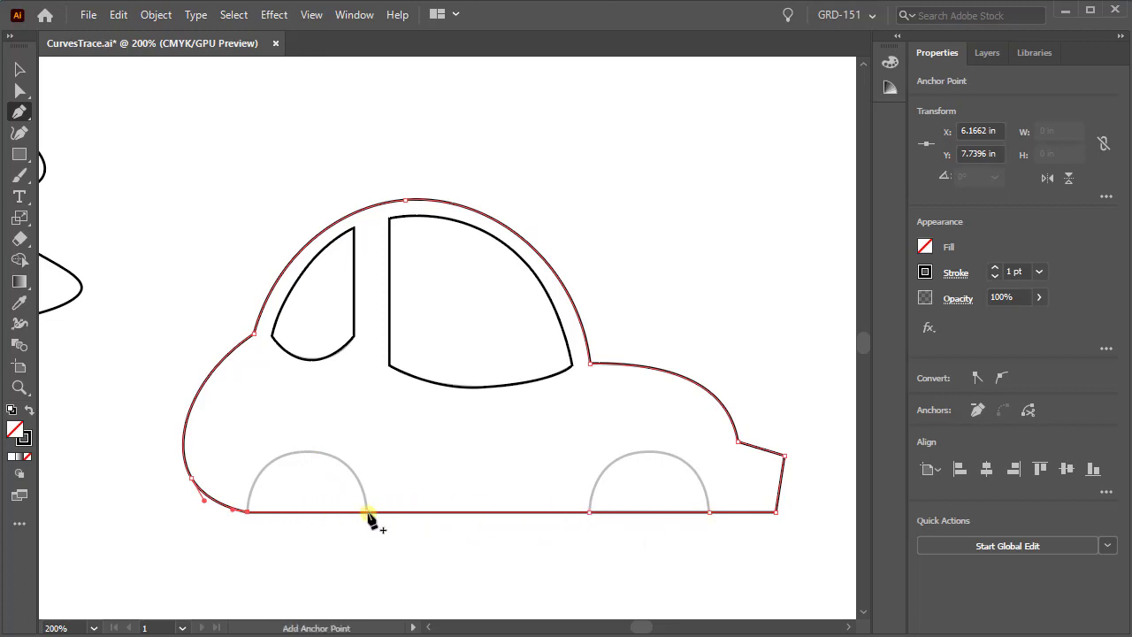
click(589, 512)
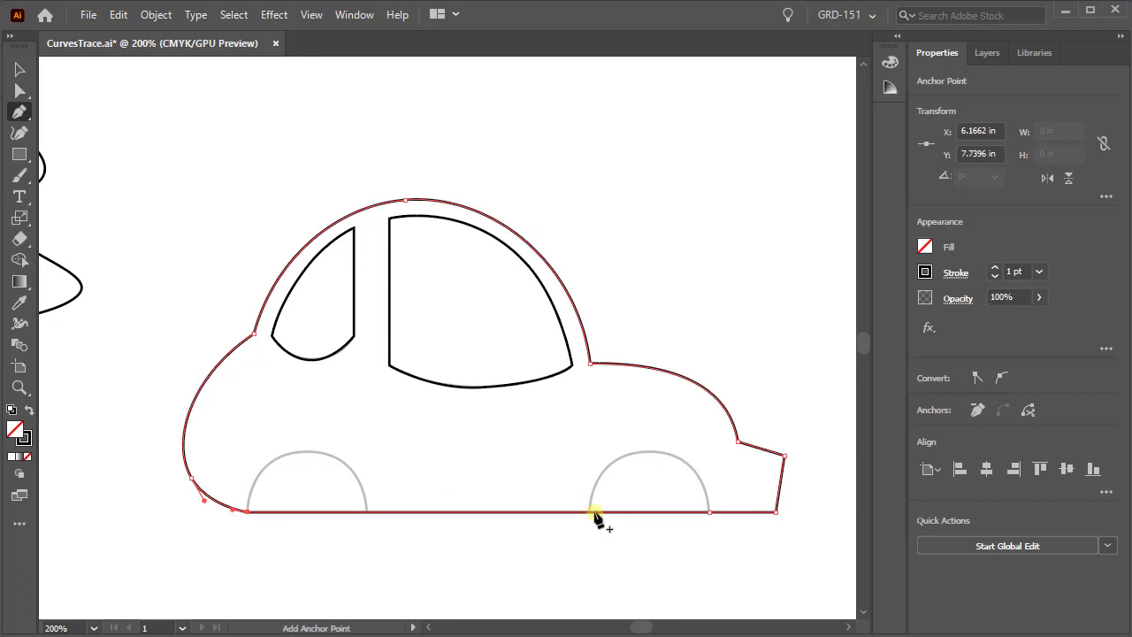
click(709, 512)
- Draw a circle about 2.15 in in diameter with the Ellipse tool, centred on the inner mouth corner of guide shape 6
drag(463, 230, 458, 500)
drag(449, 151, 463, 326)
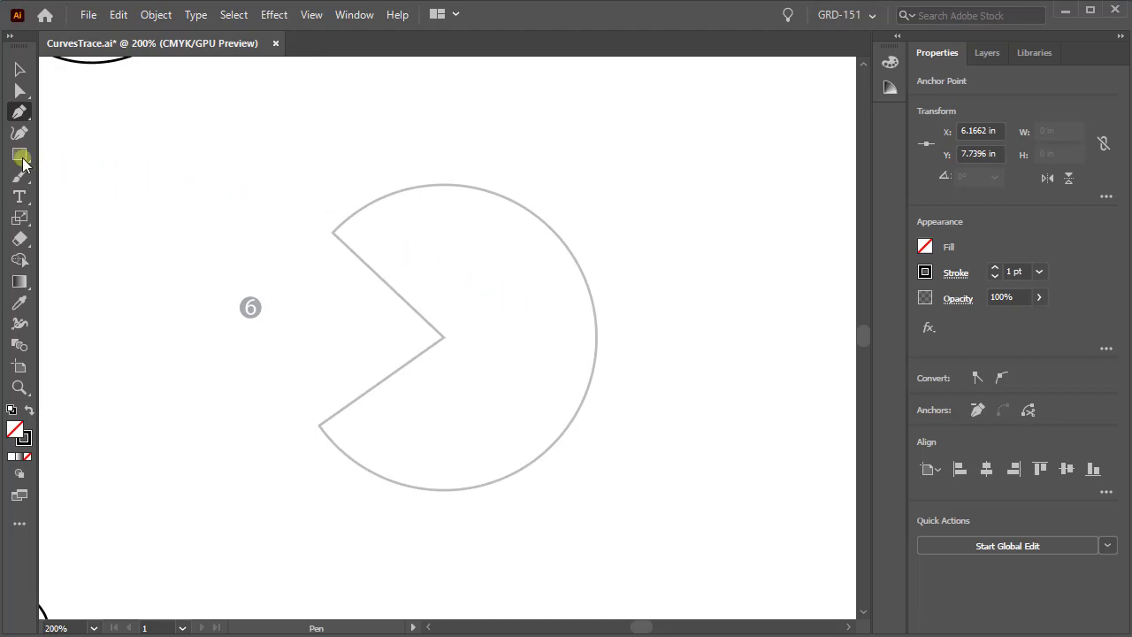
drag(21, 158, 84, 175)
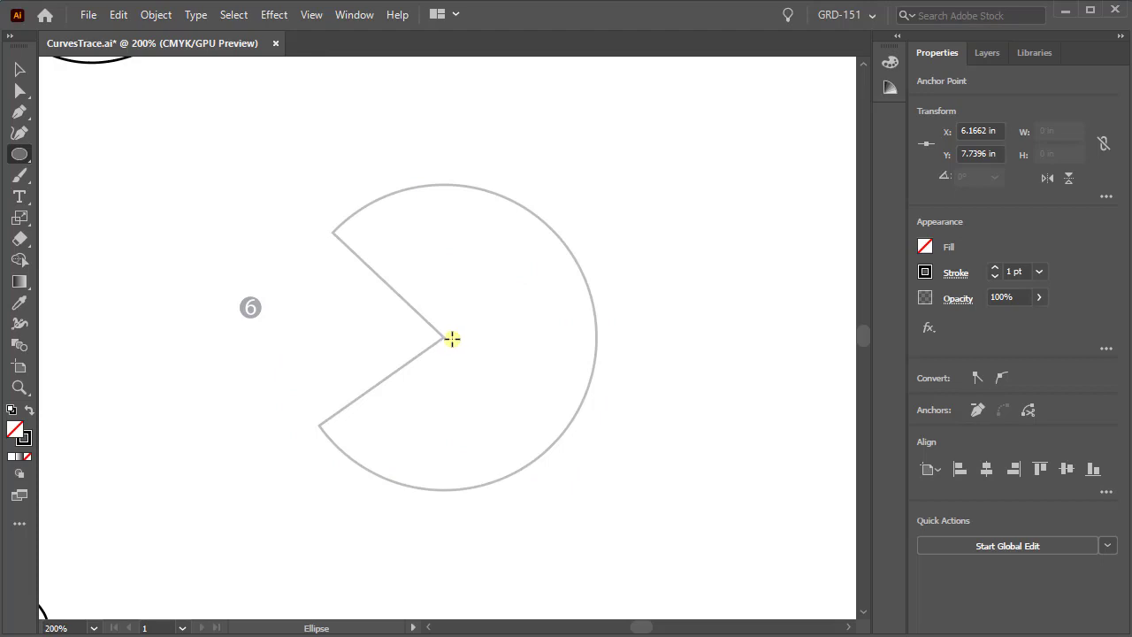
mouse_move(386, 222)
mouse_down()
mouse_move(563, 495)
mouse_move(752, 461)
mouse_move(628, 220)
mouse_move(520, 483)
mouse_move(733, 548)
mouse_move(584, 380)
mouse_move(397, 487)
mouse_move(581, 427)
mouse_move(592, 460)
mouse_up()
key(ctrl+z)
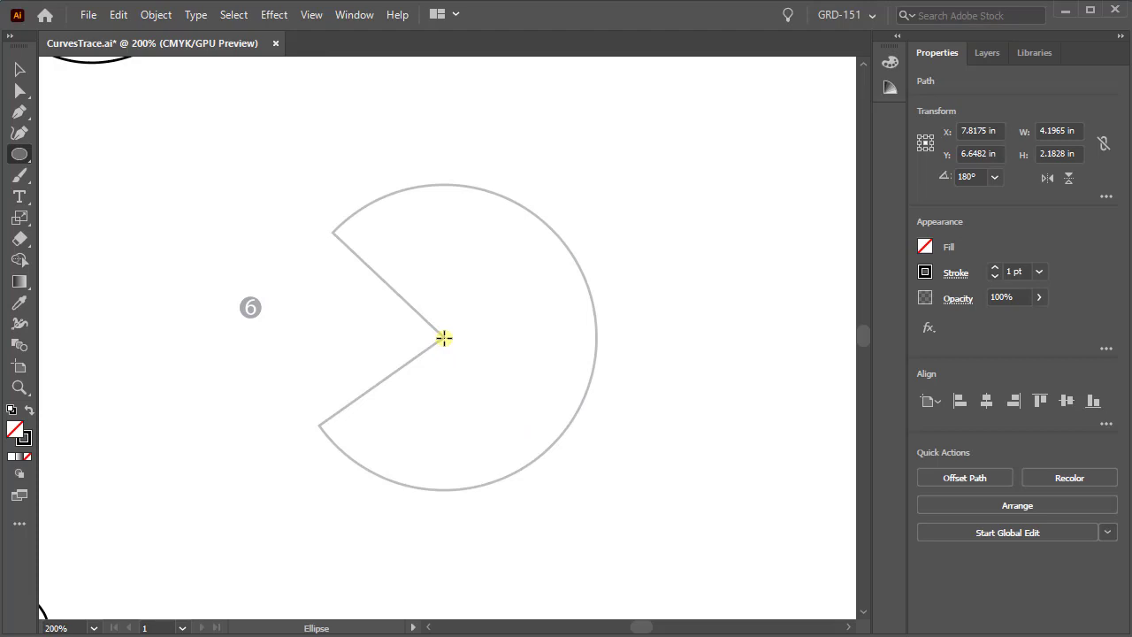
drag(453, 343, 572, 492)
key(alt)
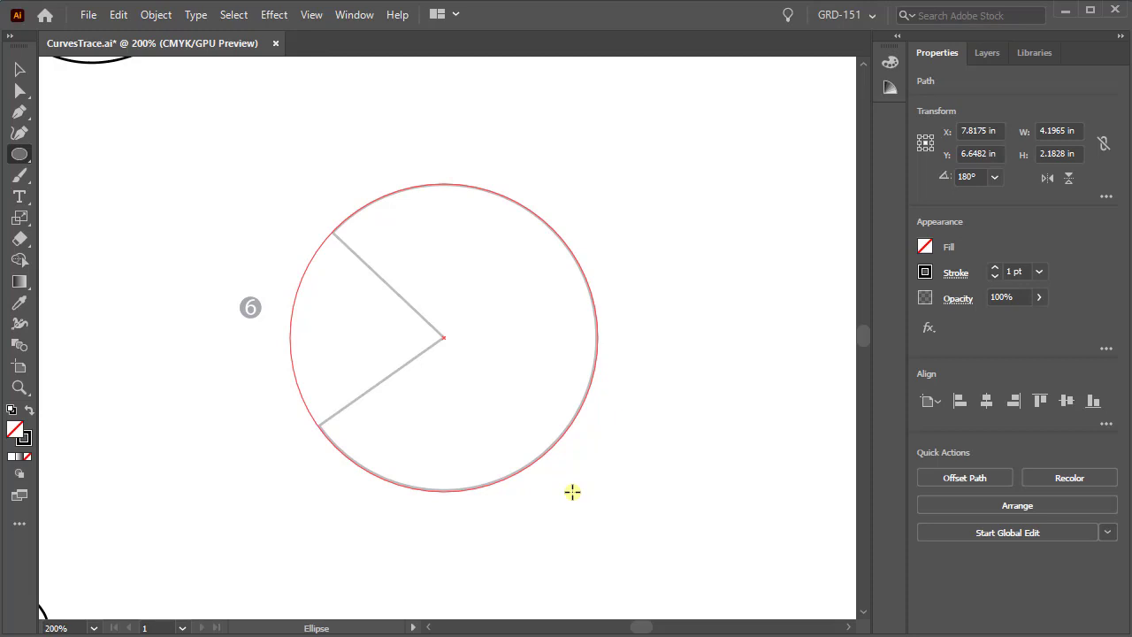
drag(572, 492, 573, 491)
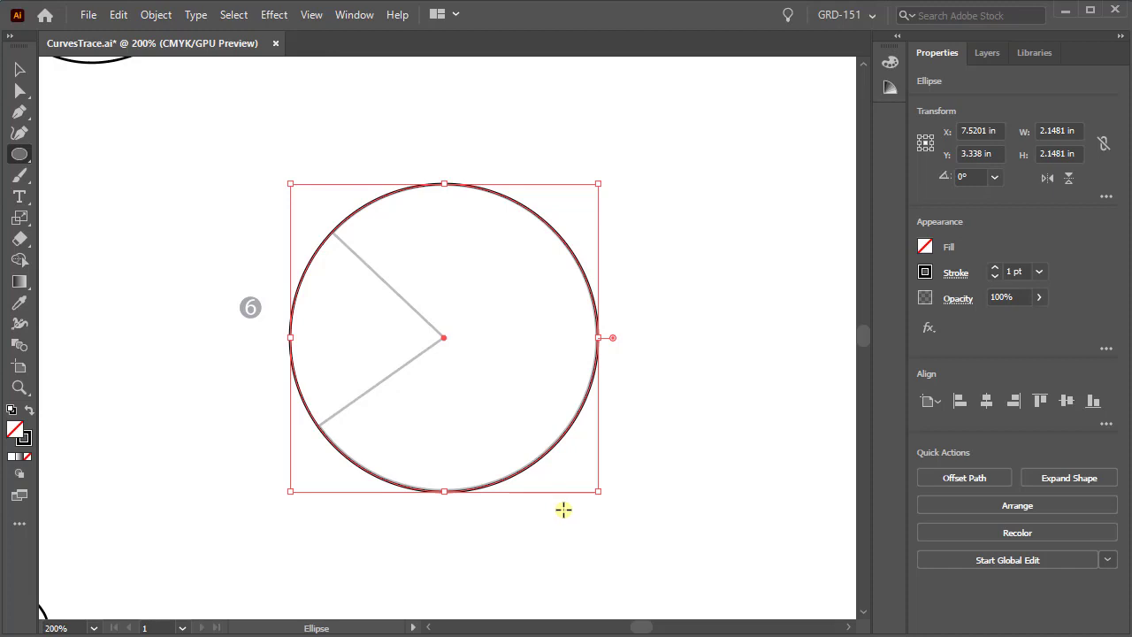
- Add anchor points on the circle at the guide's upper and lower mouth corners with the Pen tool
key(p)
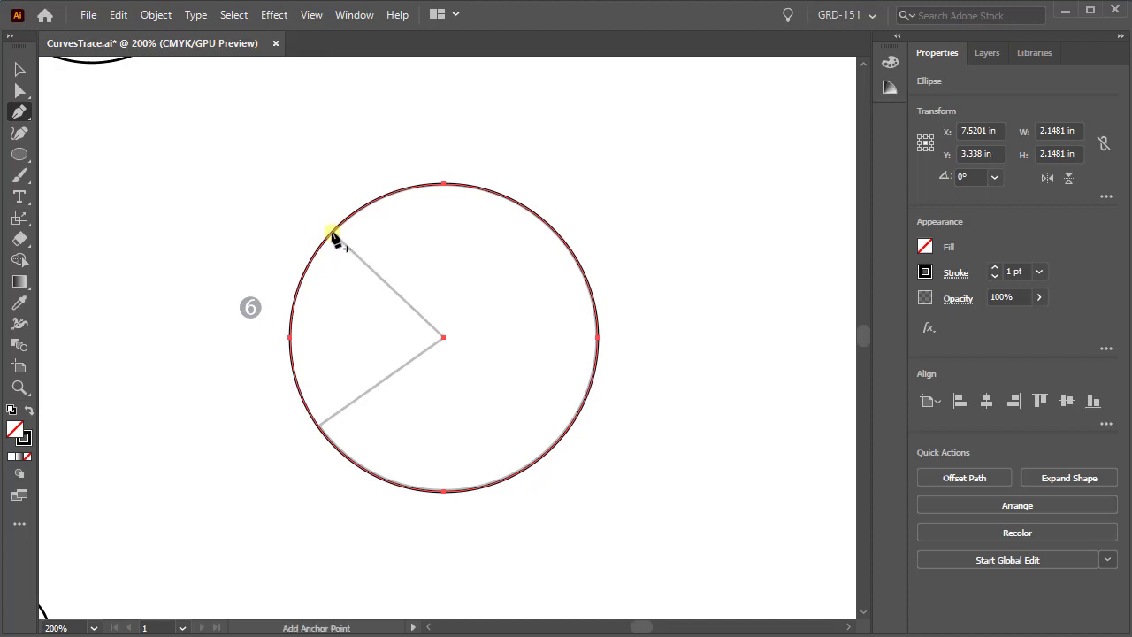
click(334, 234)
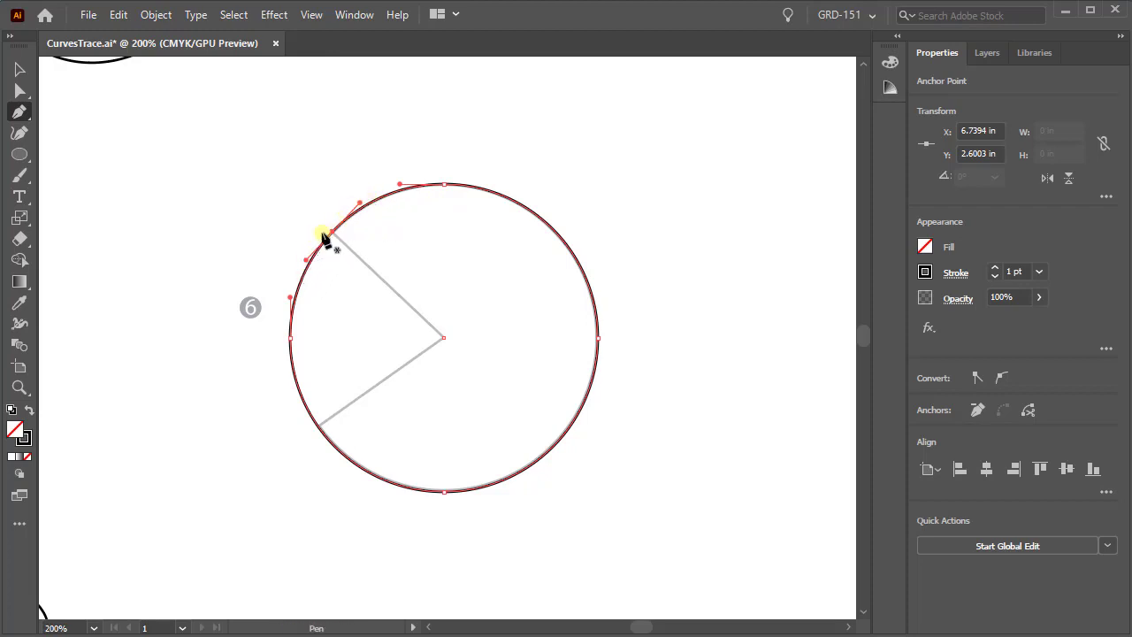
click(317, 428)
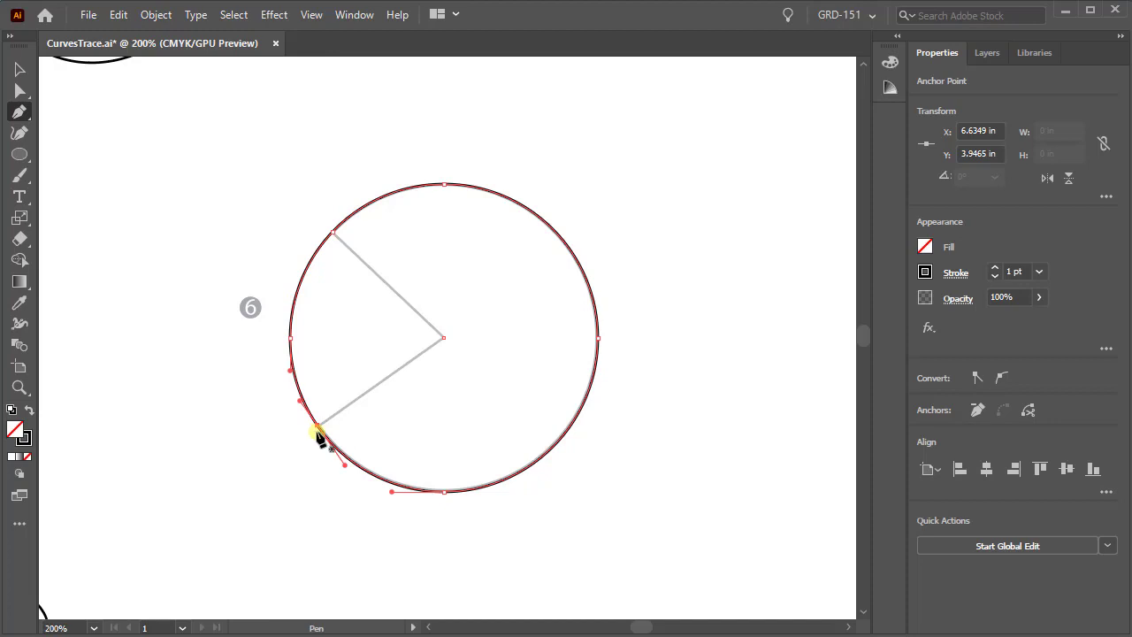
- Move the circle's leftmost anchor to its centre at about X 7.52 in, Y 3.34 in, and convert it to a corner point
key(a)
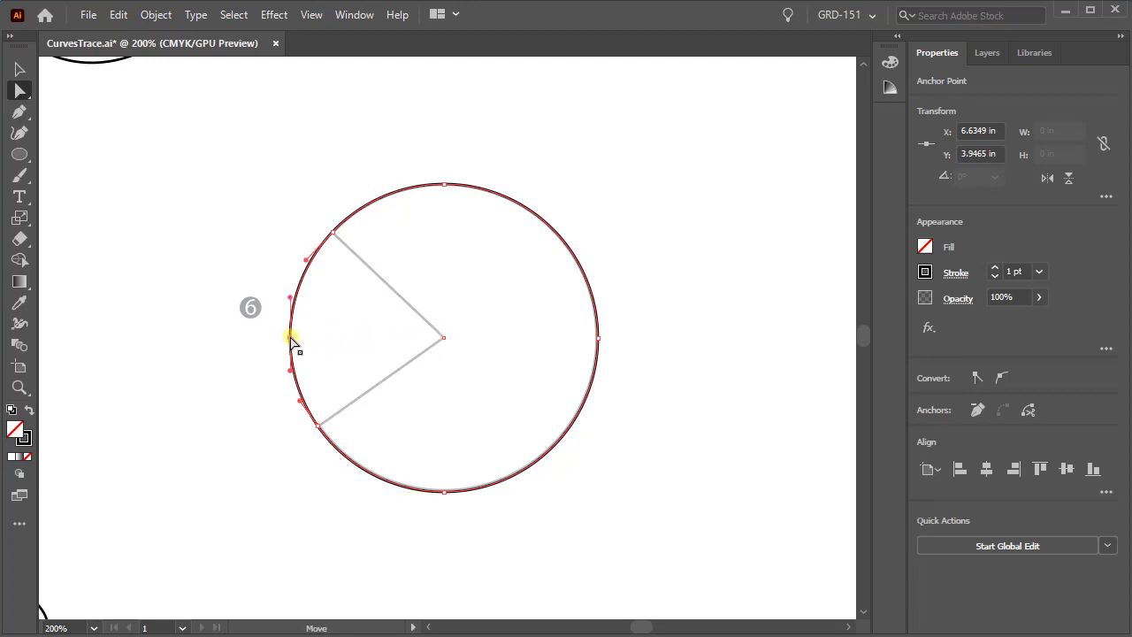
drag(291, 338, 443, 339)
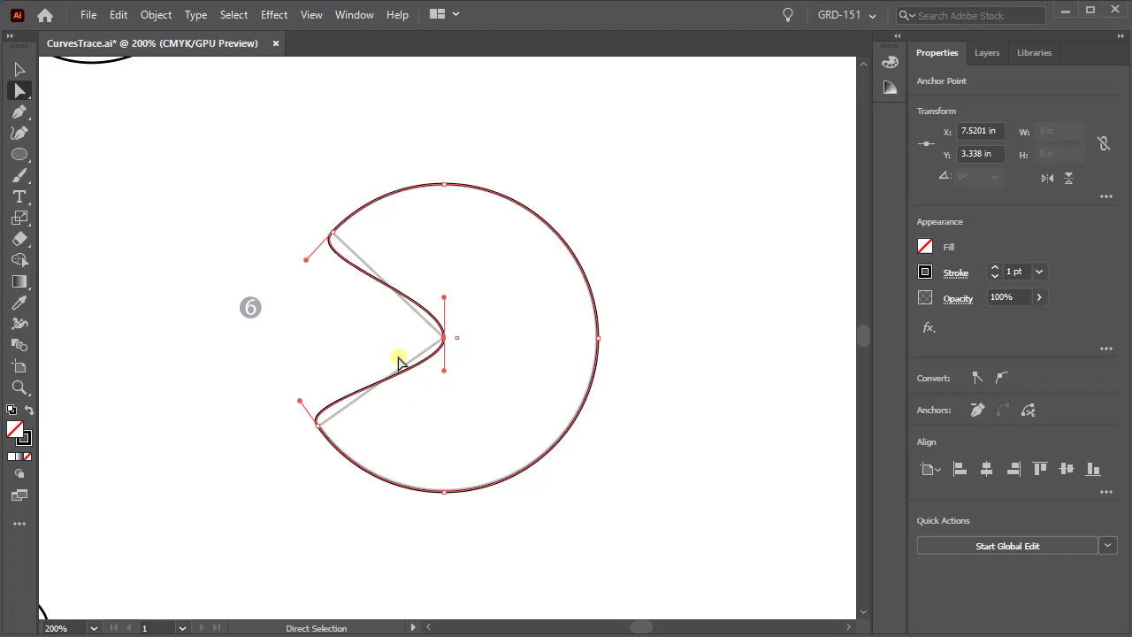
key(shift+c)
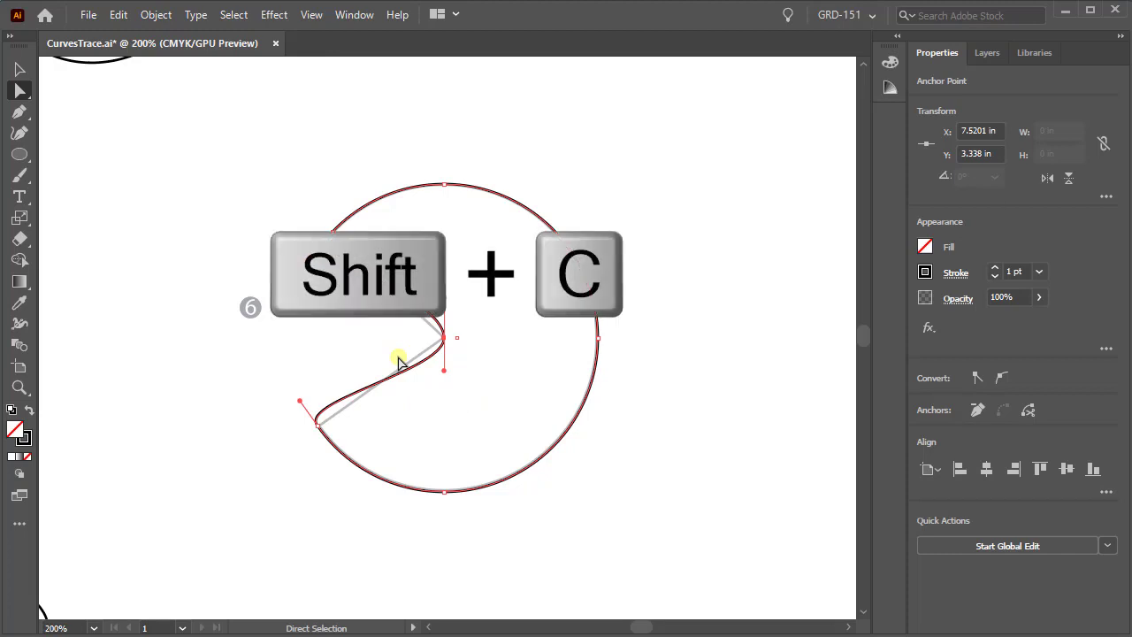
key(shift+c)
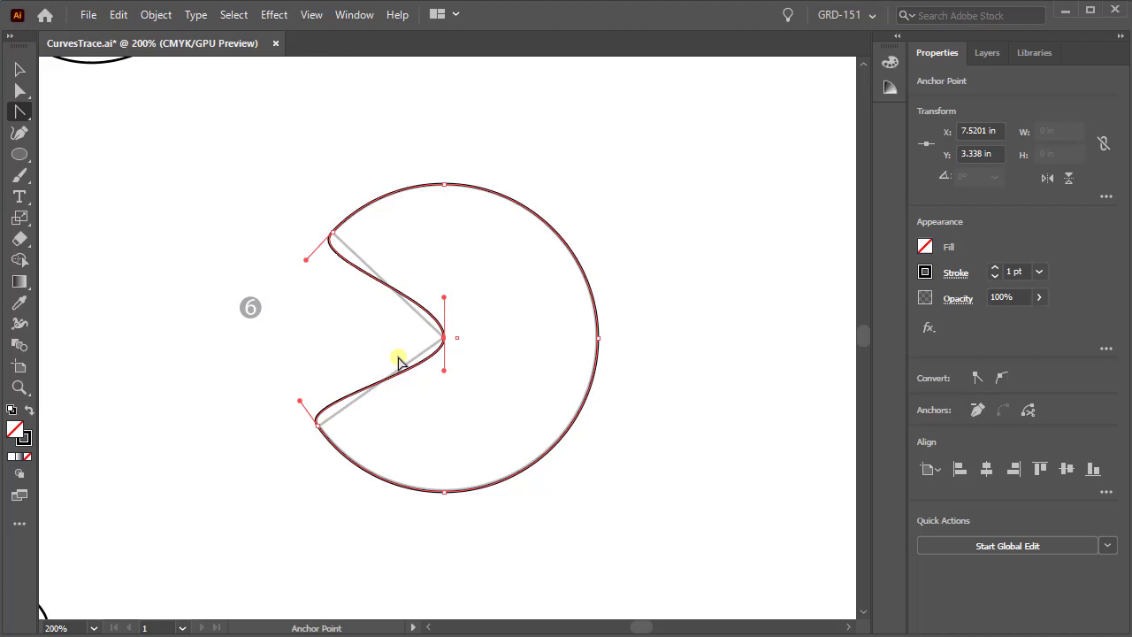
click(443, 337)
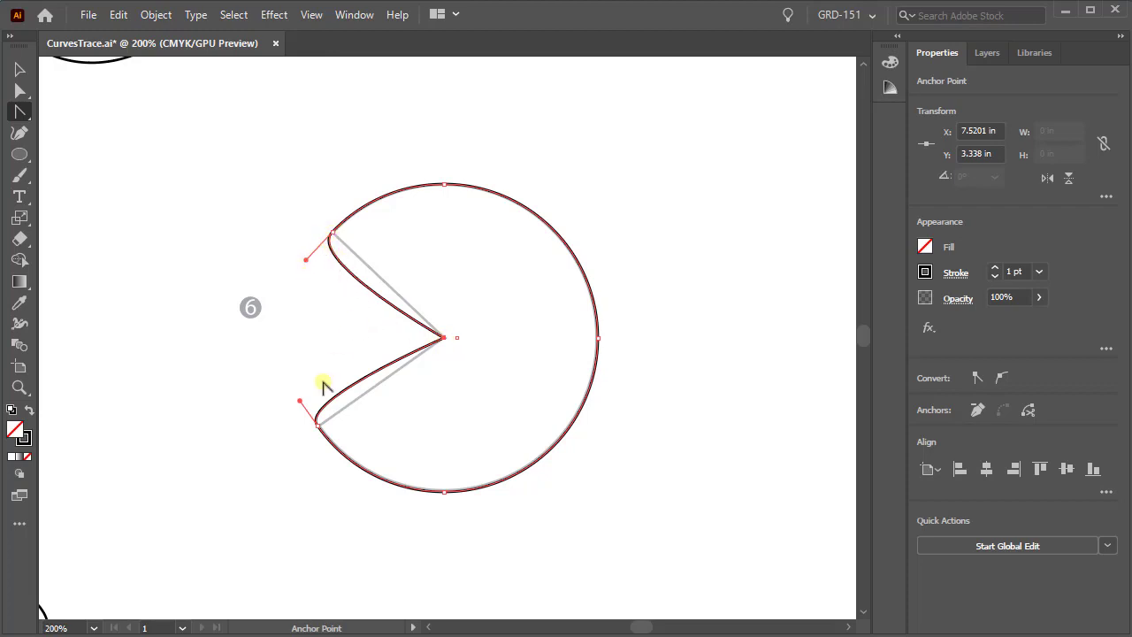
- Remove only the mouth-side handle of the lower mouth anchor with the Anchor Point tool, straightening the lower mouth edge
click(316, 428)
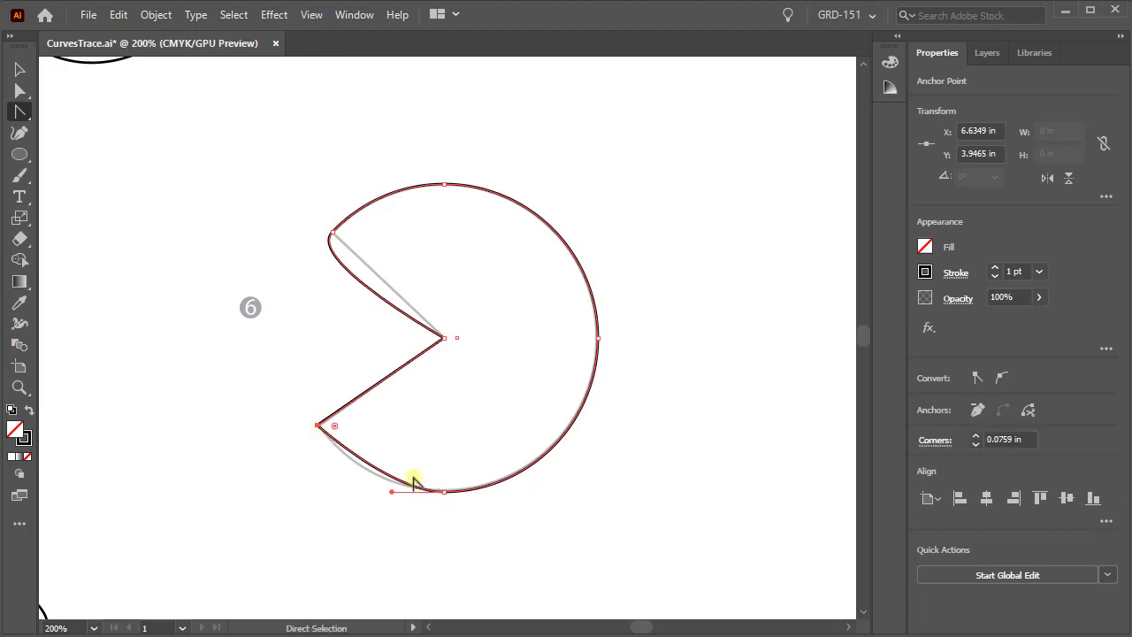
key(ctrl+z)
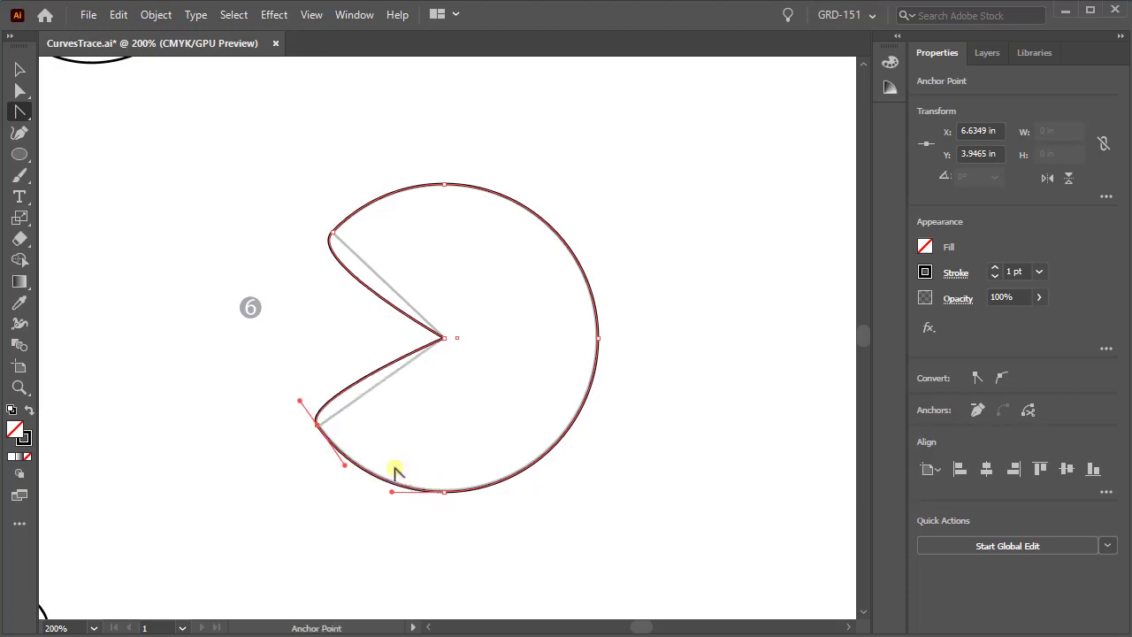
click(301, 401)
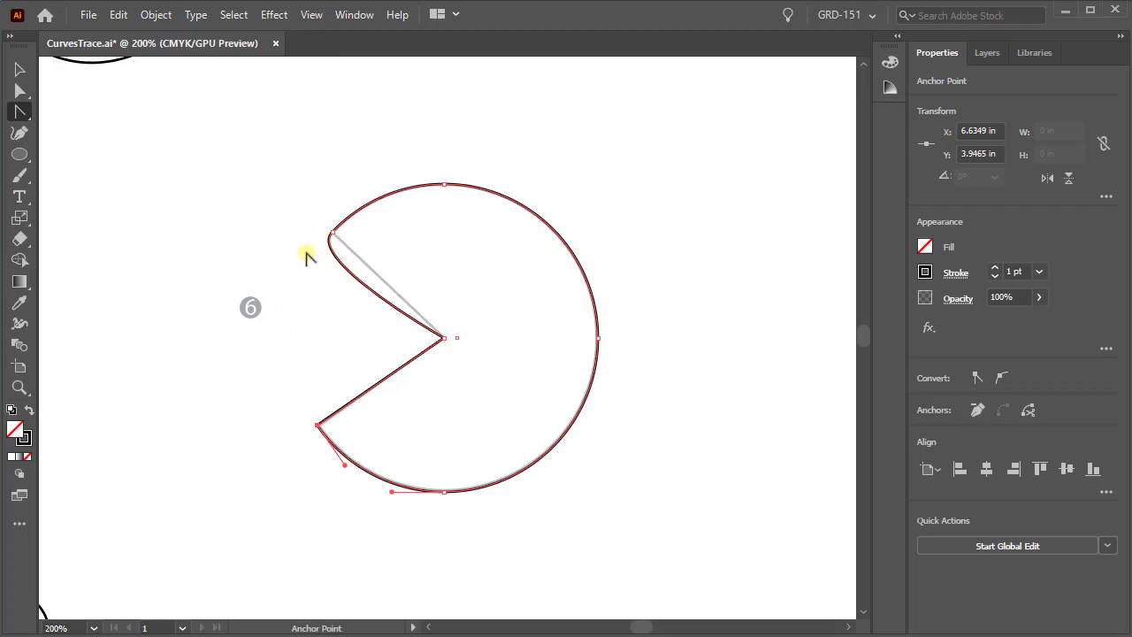
- Select the upper mouth anchor and remove only its mouth-side handle, straightening the upper mouth edge along the guide
key(a)
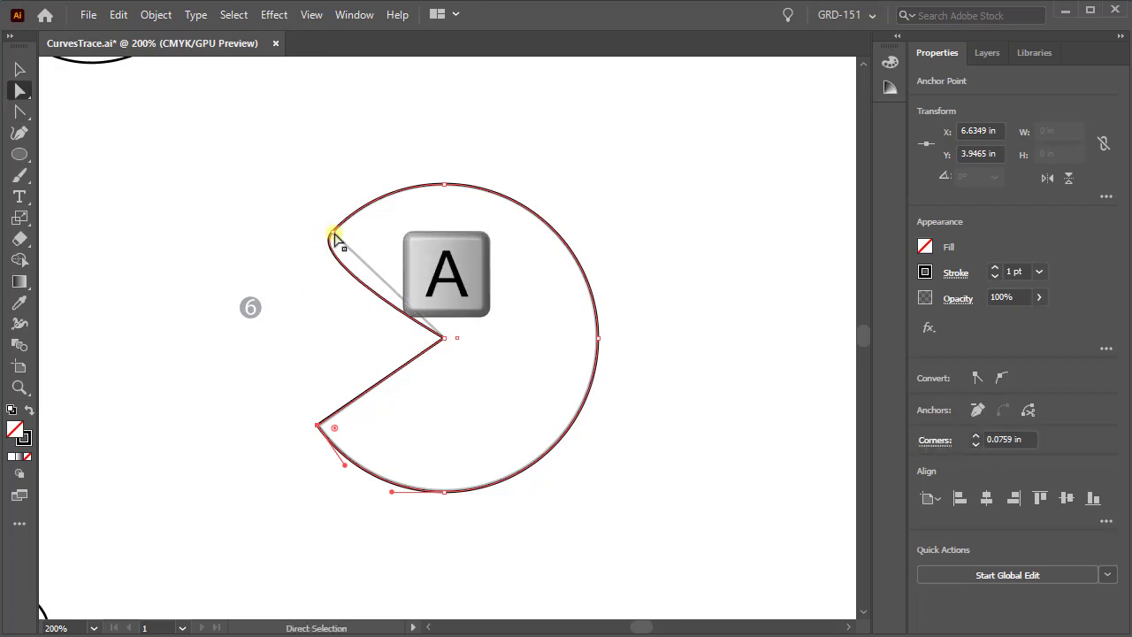
click(333, 234)
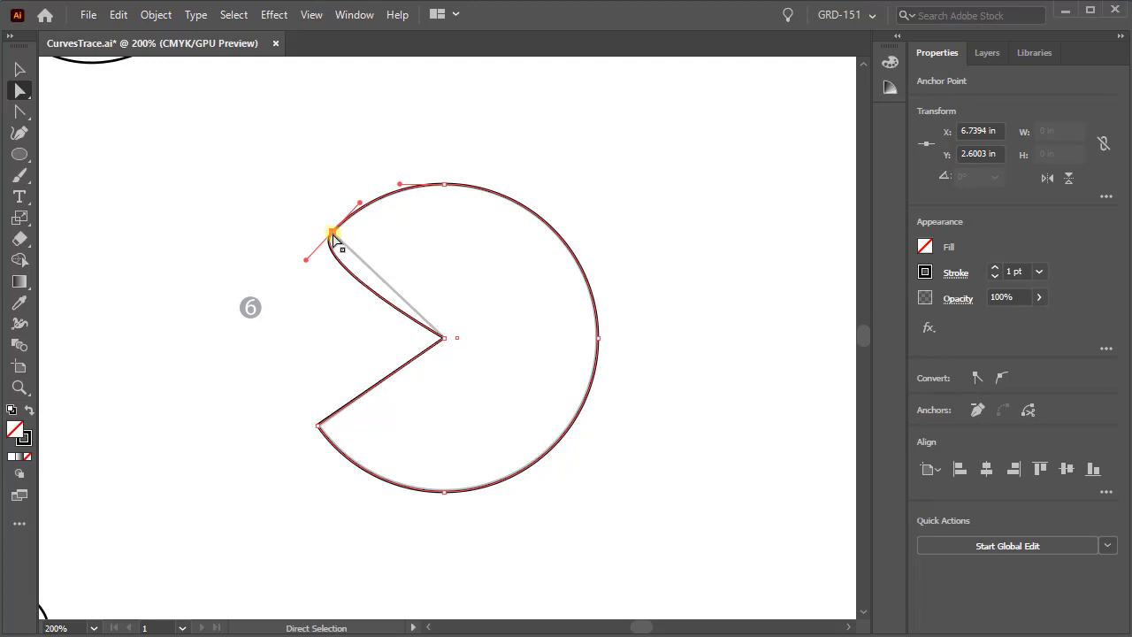
key(shift+c)
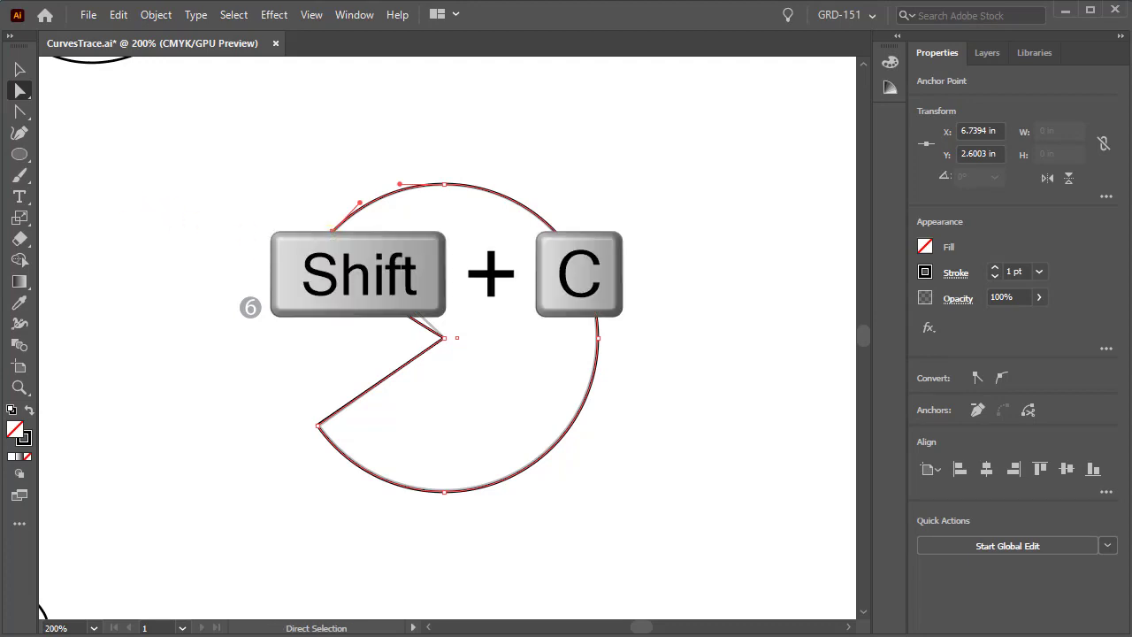
drag(329, 232, 308, 265)
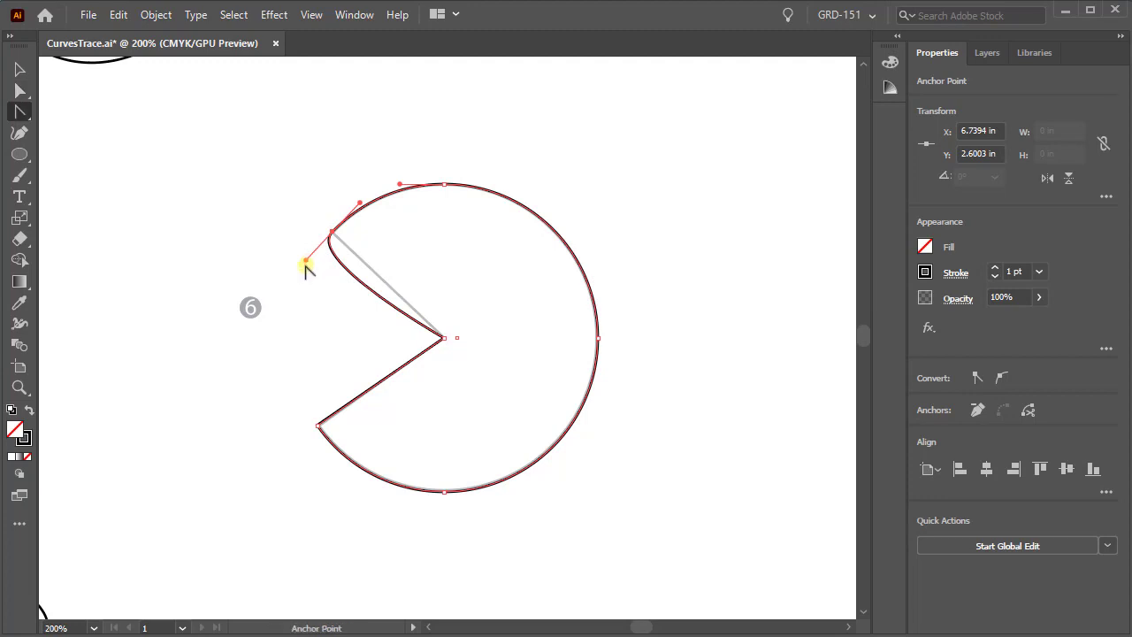
click(306, 260)
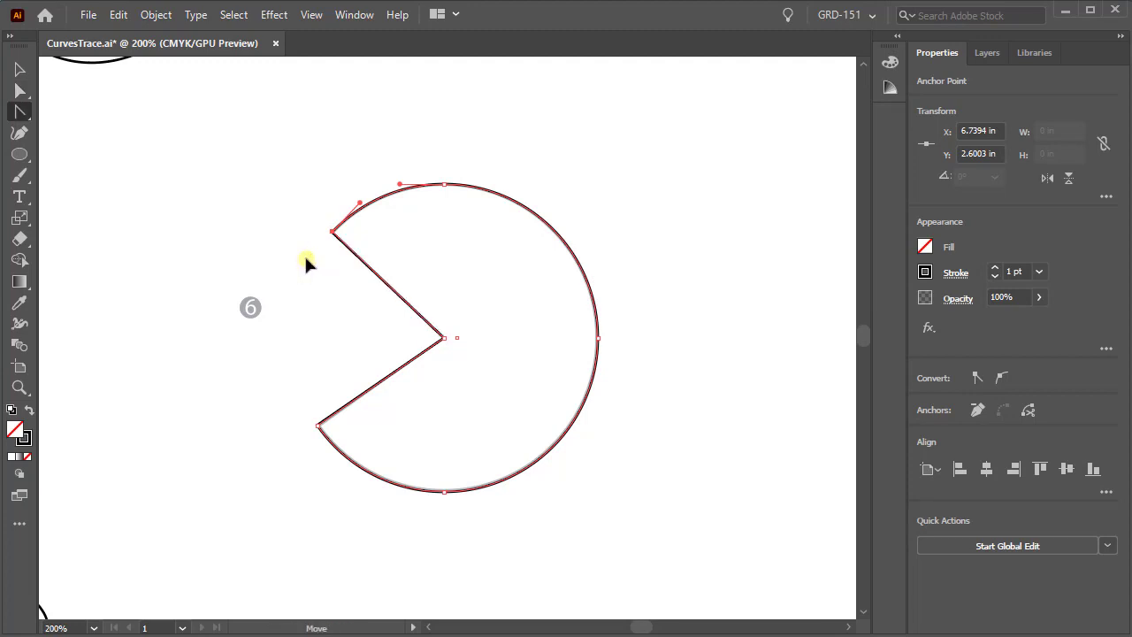